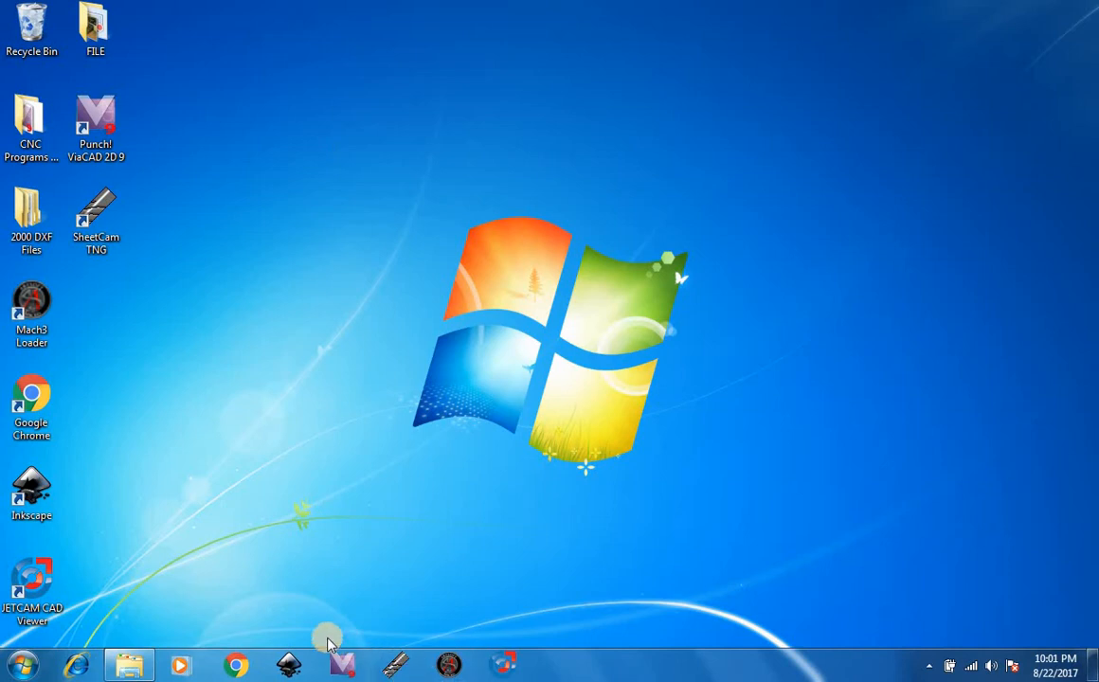
- Open ViaCAD 2D and dismiss the Tip of the Day
click(344, 661)
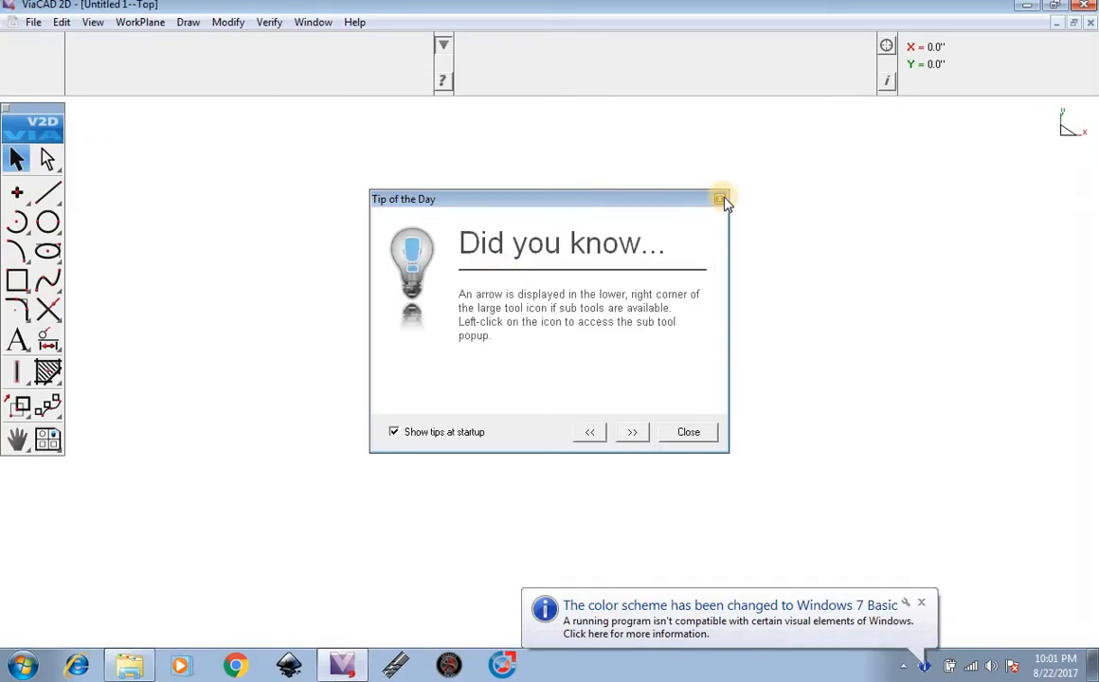
click(721, 200)
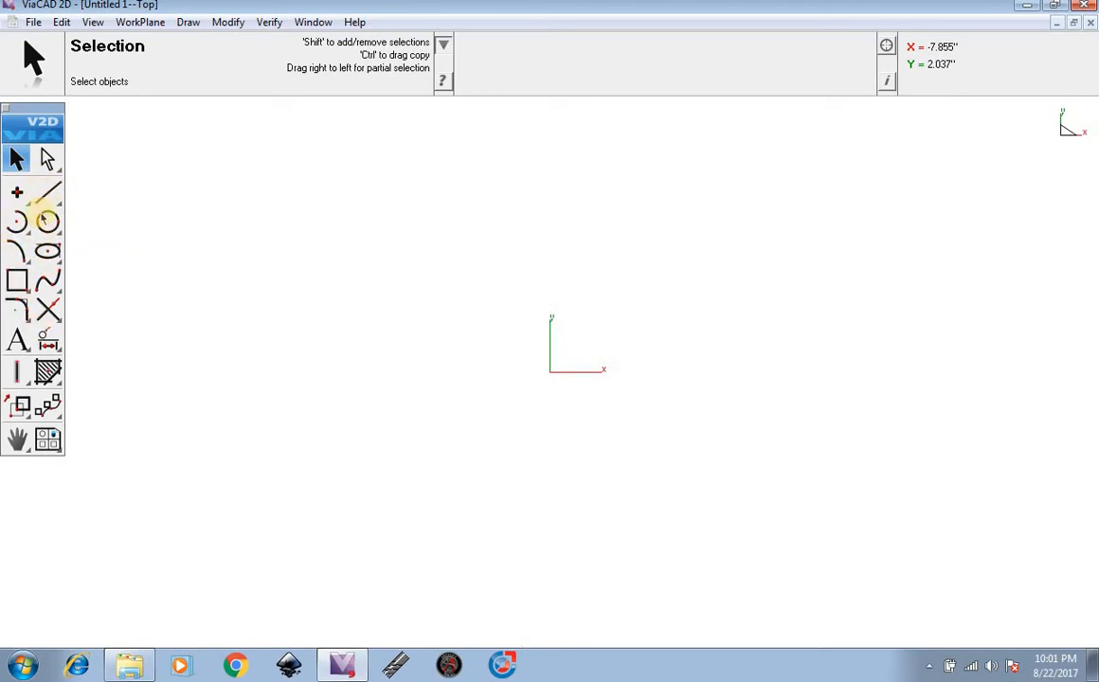
click(49, 191)
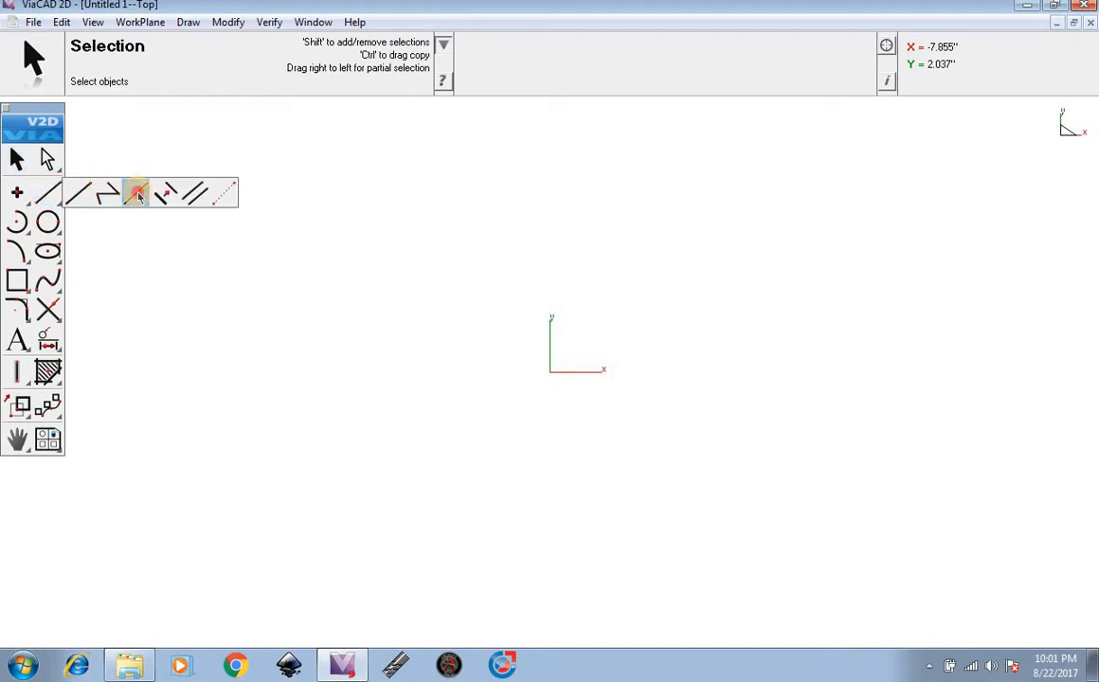
click(79, 192)
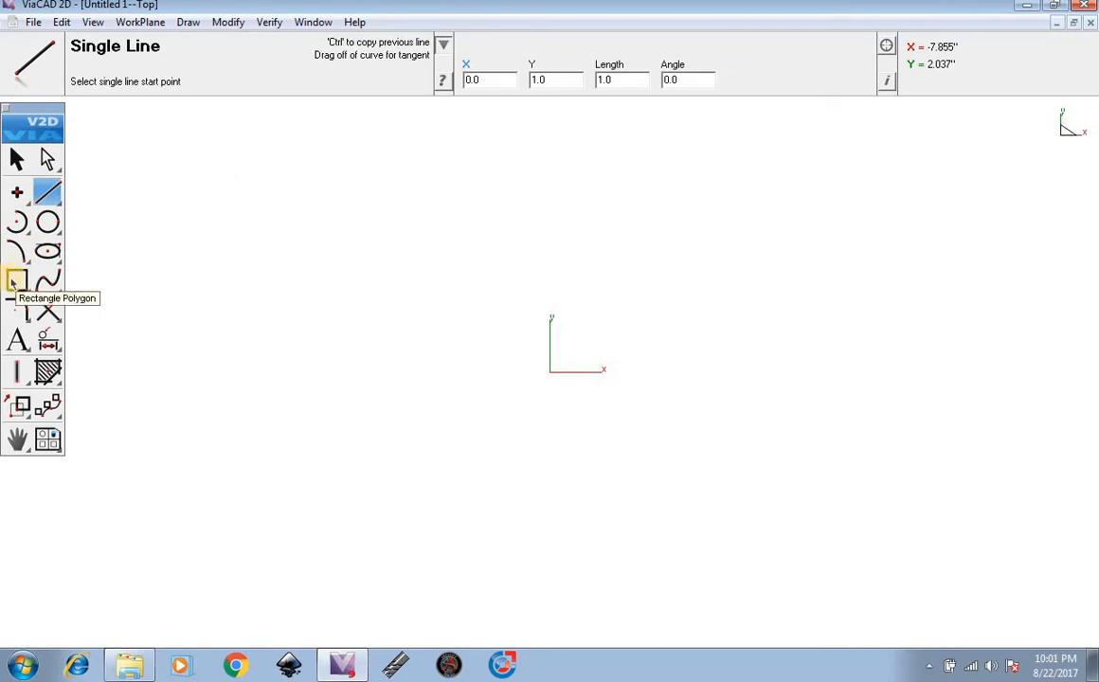
drag(10, 279, 136, 281)
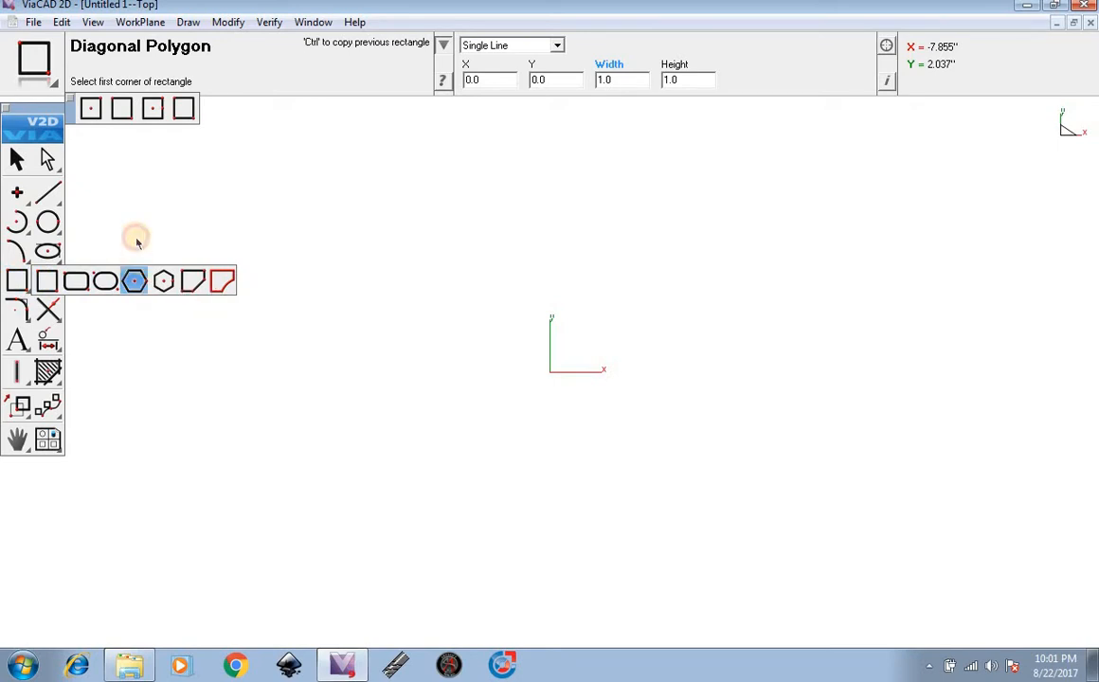
click(24, 308)
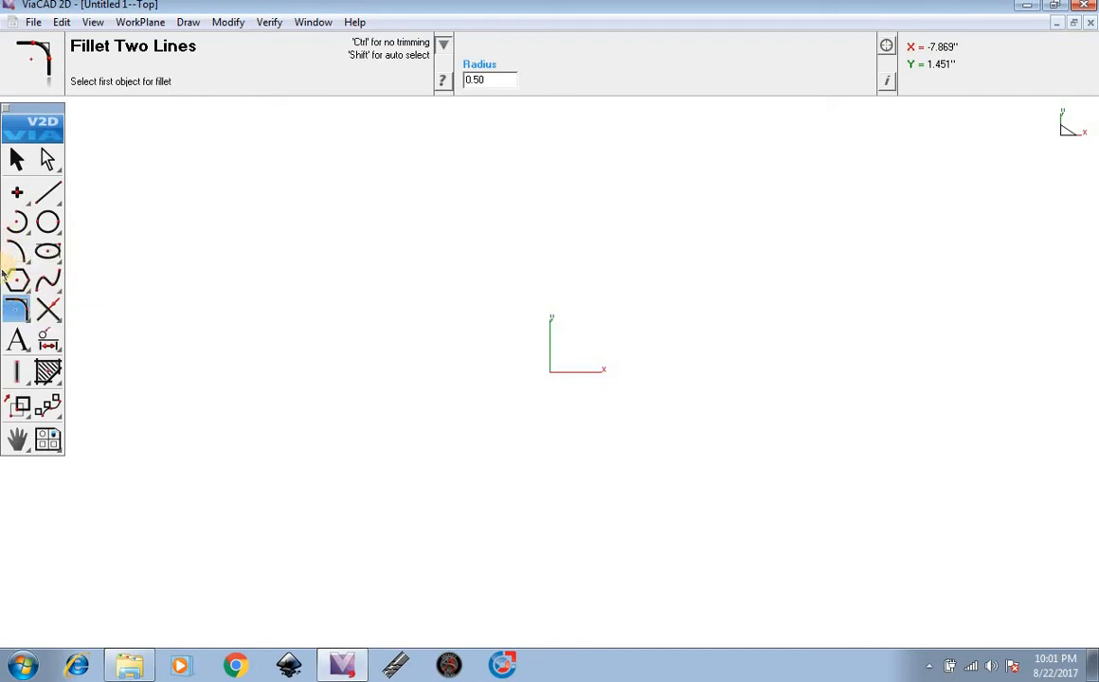
- Draw a diagonal rectangle from the origin, about 6.06 in wide and 3.66 in high, up into the positive quadrant
drag(14, 278, 47, 278)
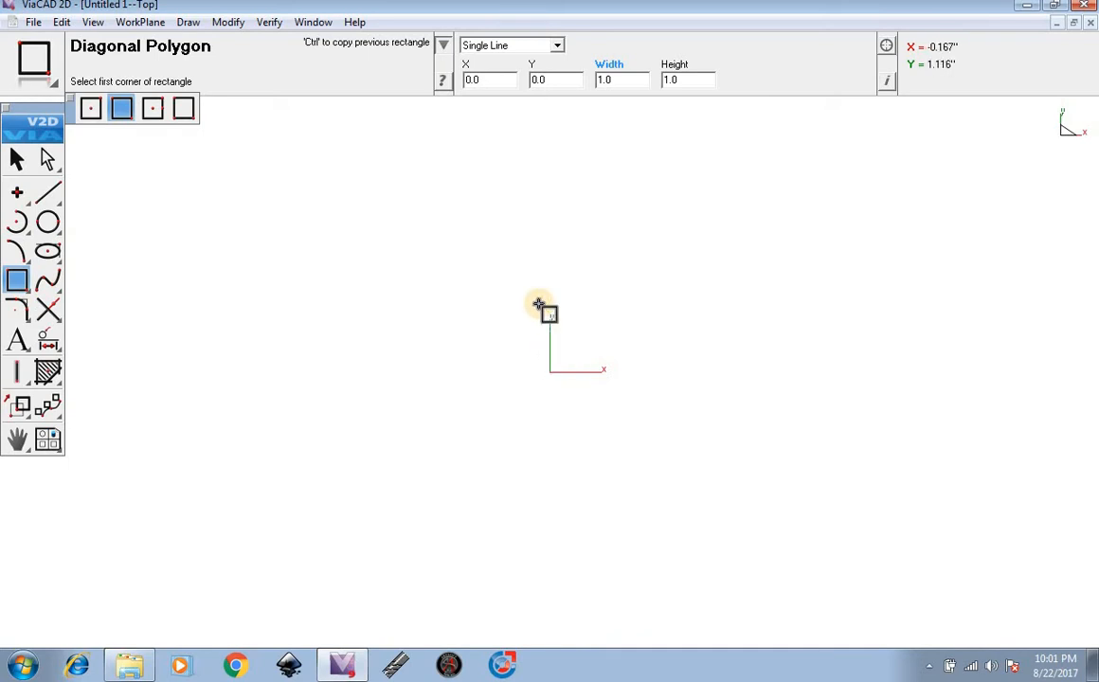
click(547, 375)
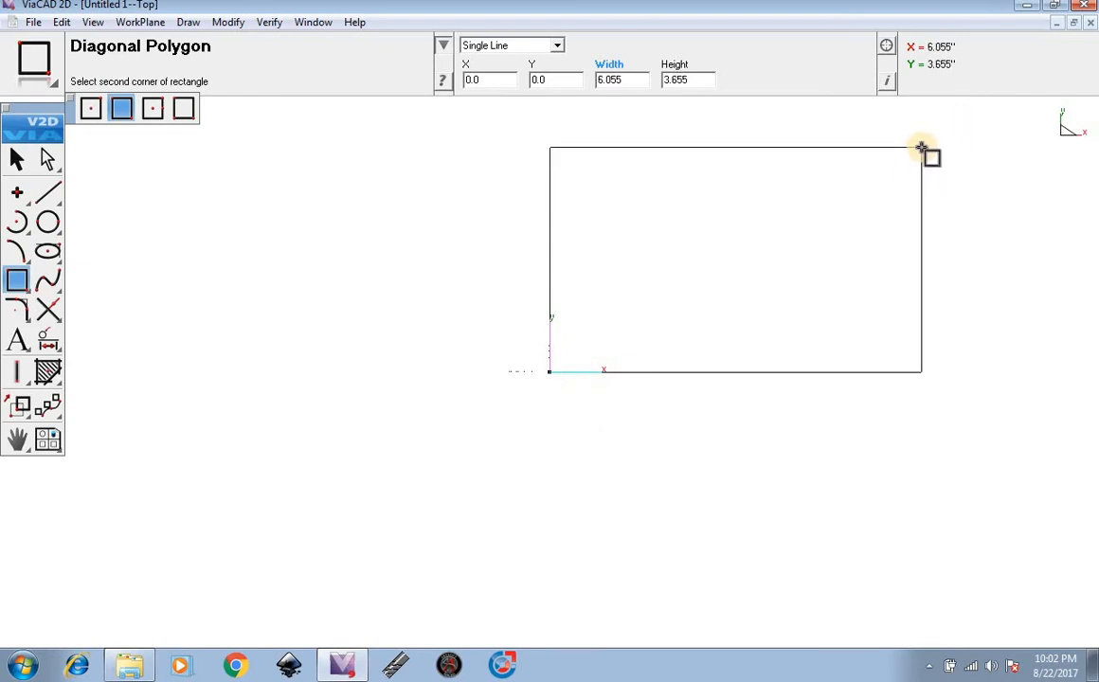
click(921, 147)
- Set the rectangle's width to 6 in and its height to 4 in
double_click(622, 82)
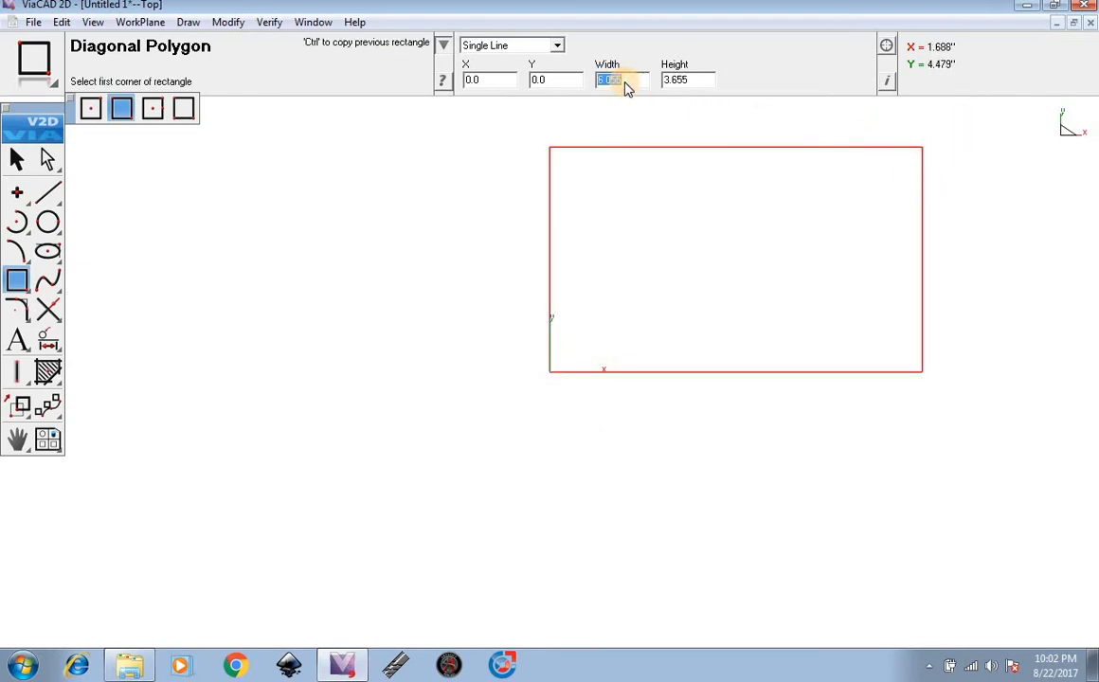
text(6)
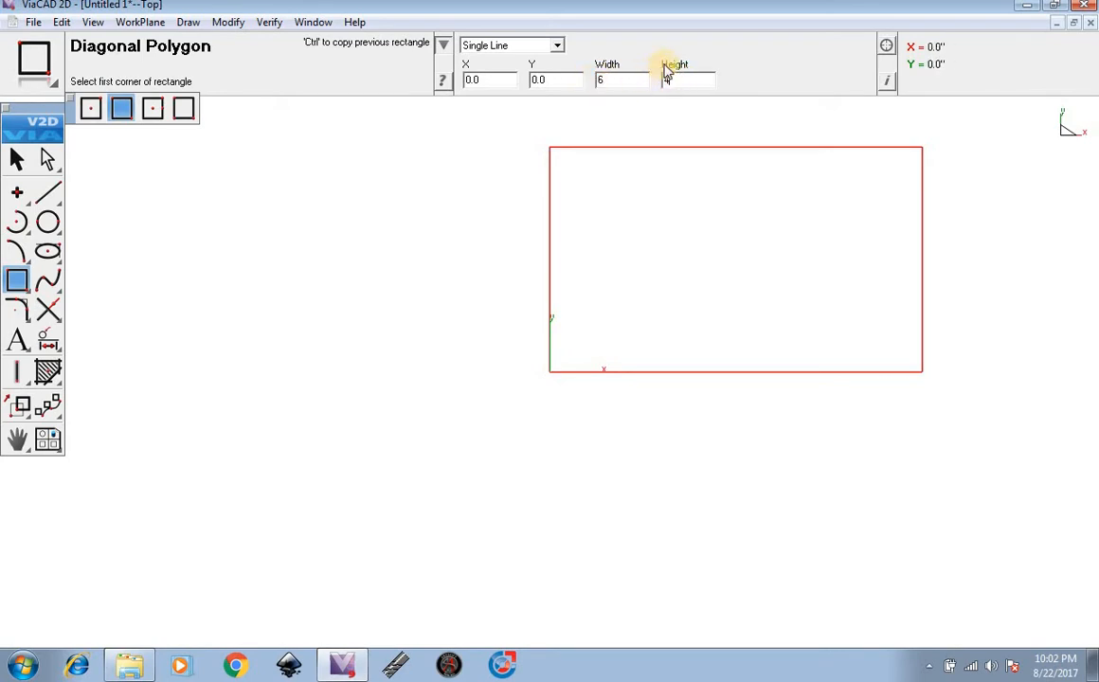
click(665, 71)
text(4)
key(Return)
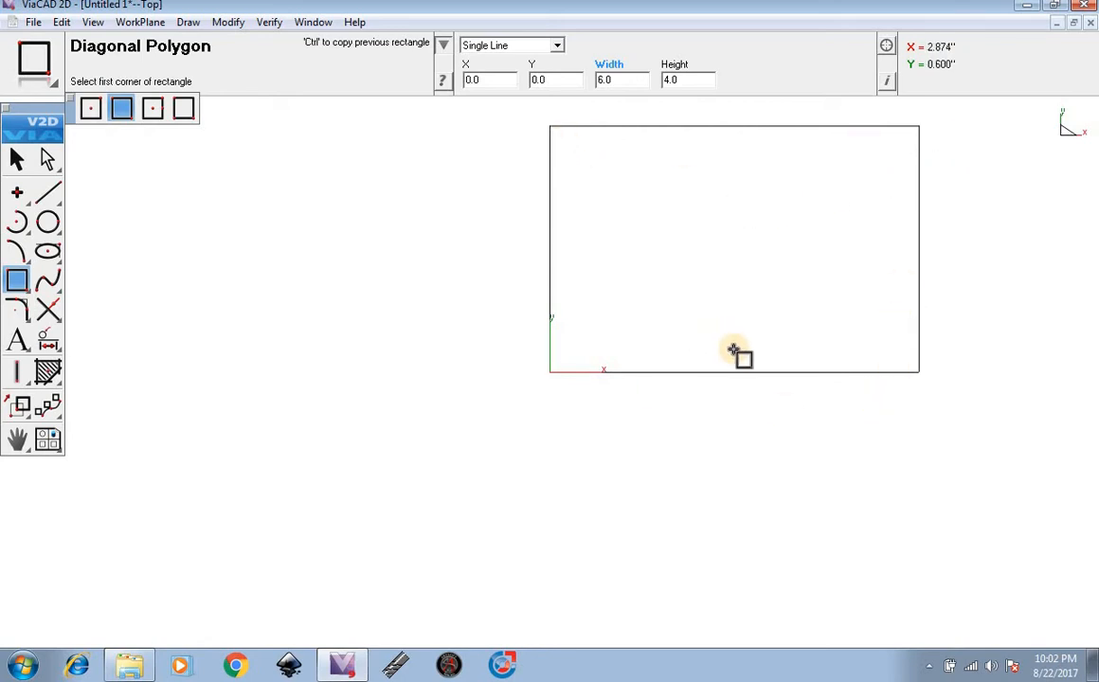
- Fillet the rectangle's upper-left corner between its two adjoining edges with a radius of 0.50 in
scroll(736, 355, down, 4)
scroll(808, 254, up, 2)
scroll(777, 383, up, 3)
scroll(777, 384, down, 2)
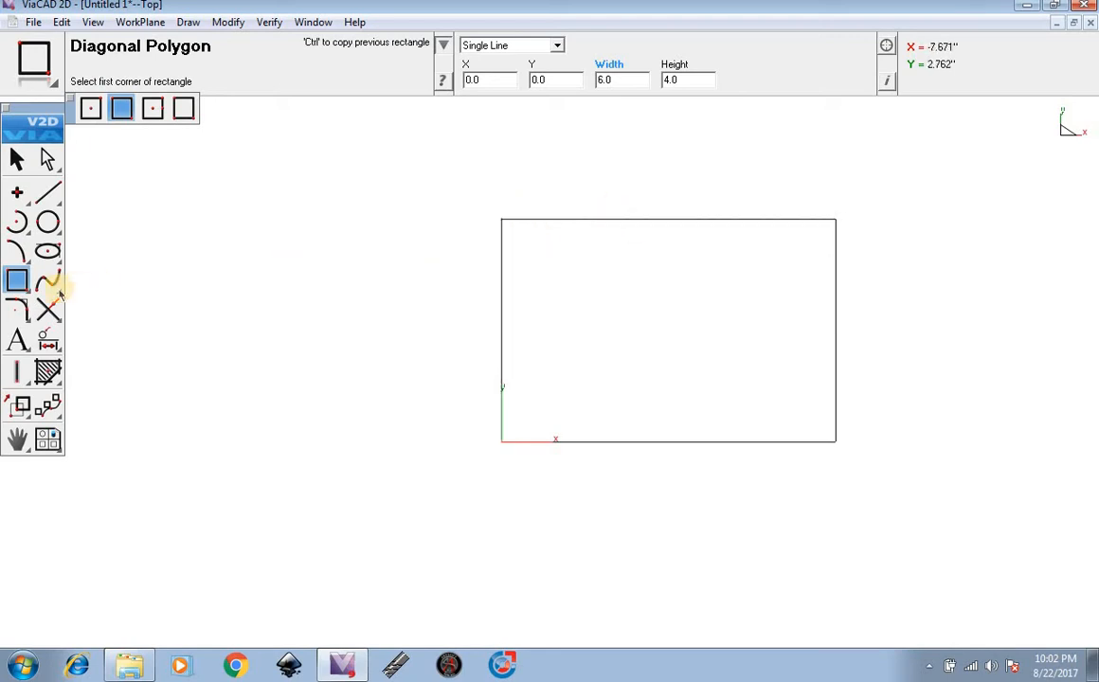
click(21, 313)
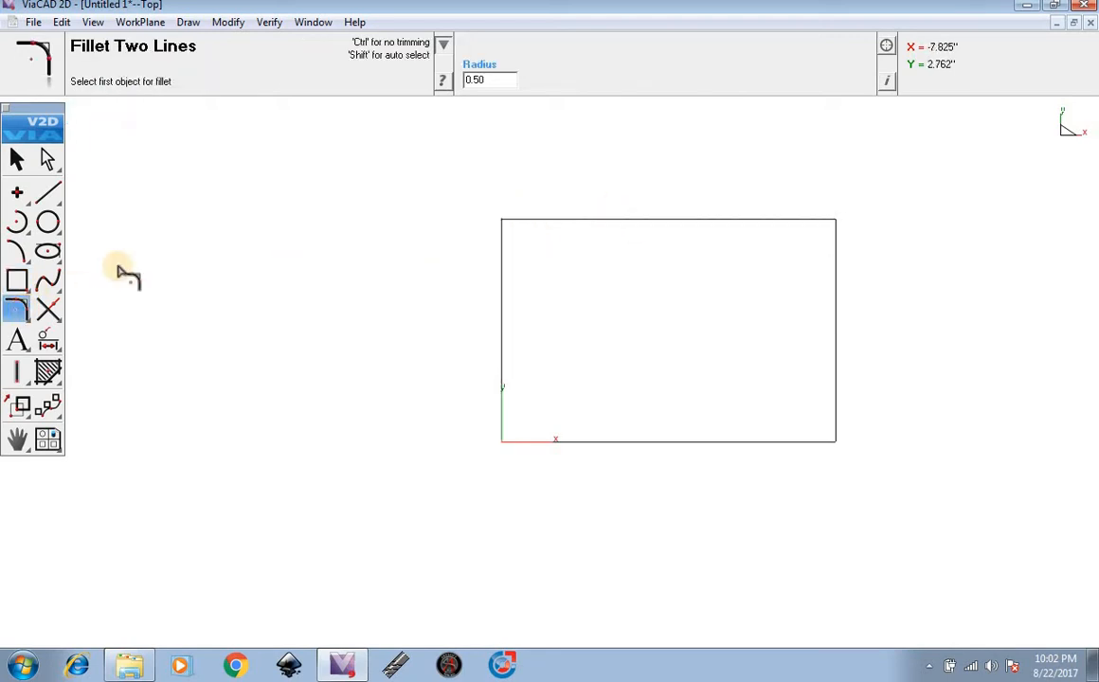
click(504, 230)
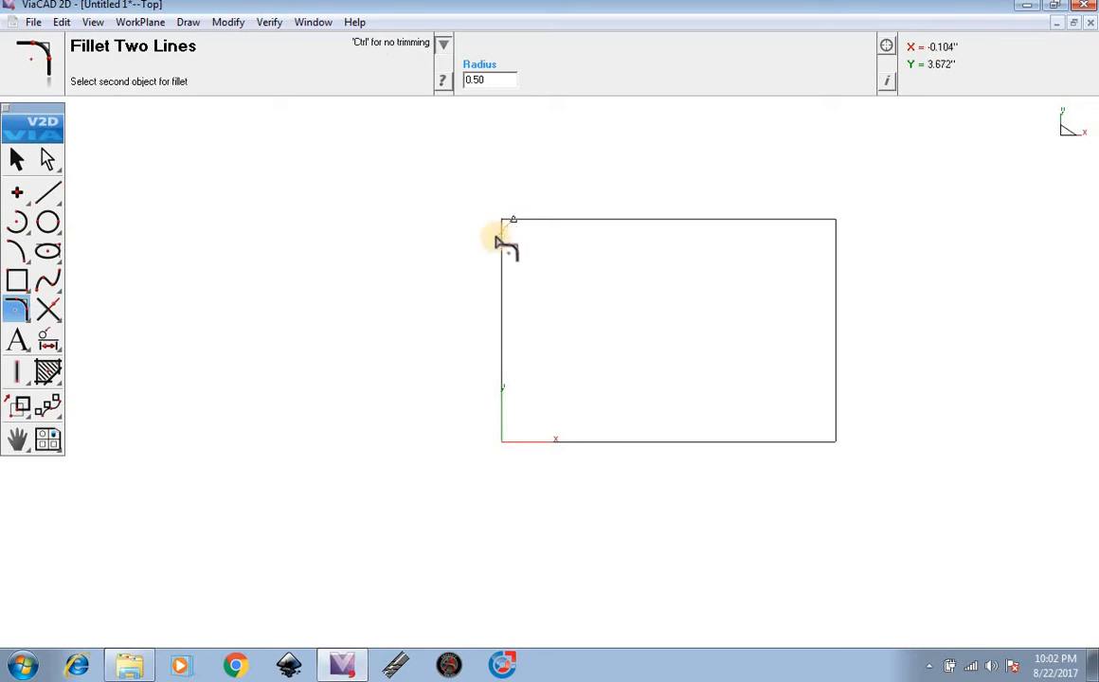
click(516, 224)
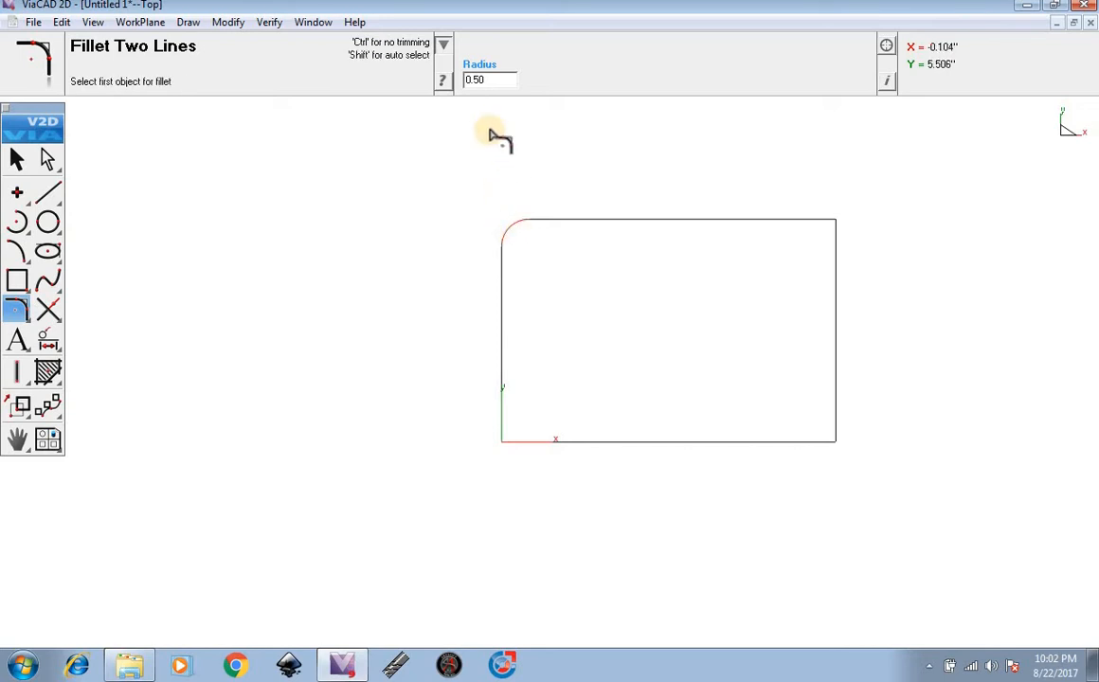
- Set the upper-left fillet's radius to 0.75 in and fillet the rectangle's upper-right corner with the same radius
double_click(477, 81)
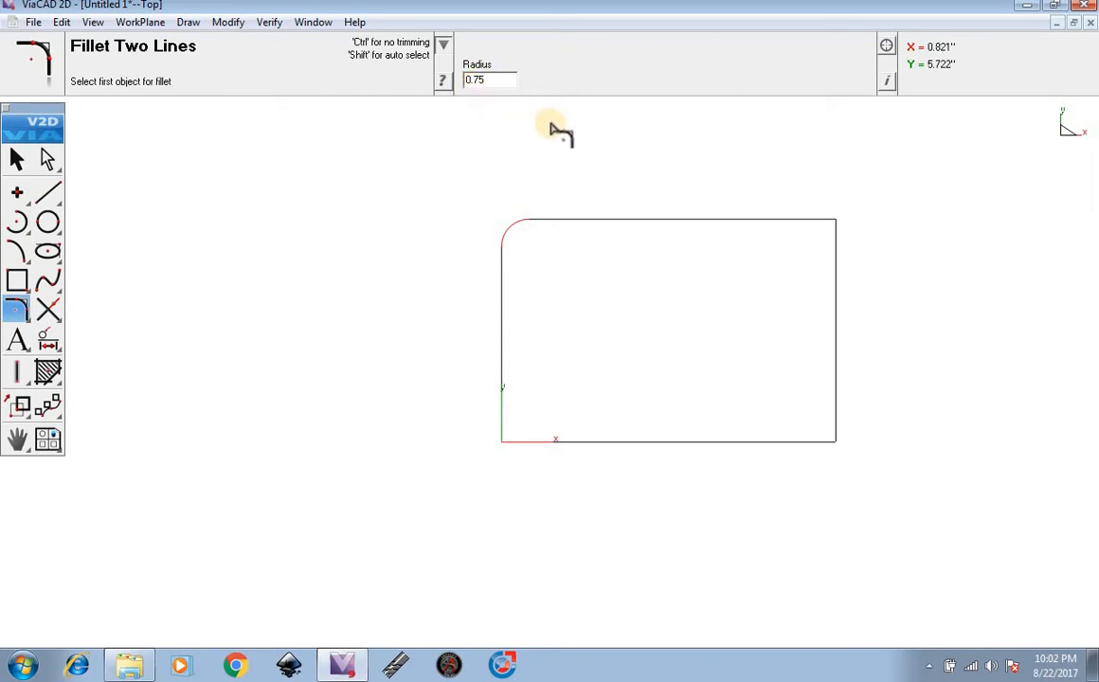
key(Return)
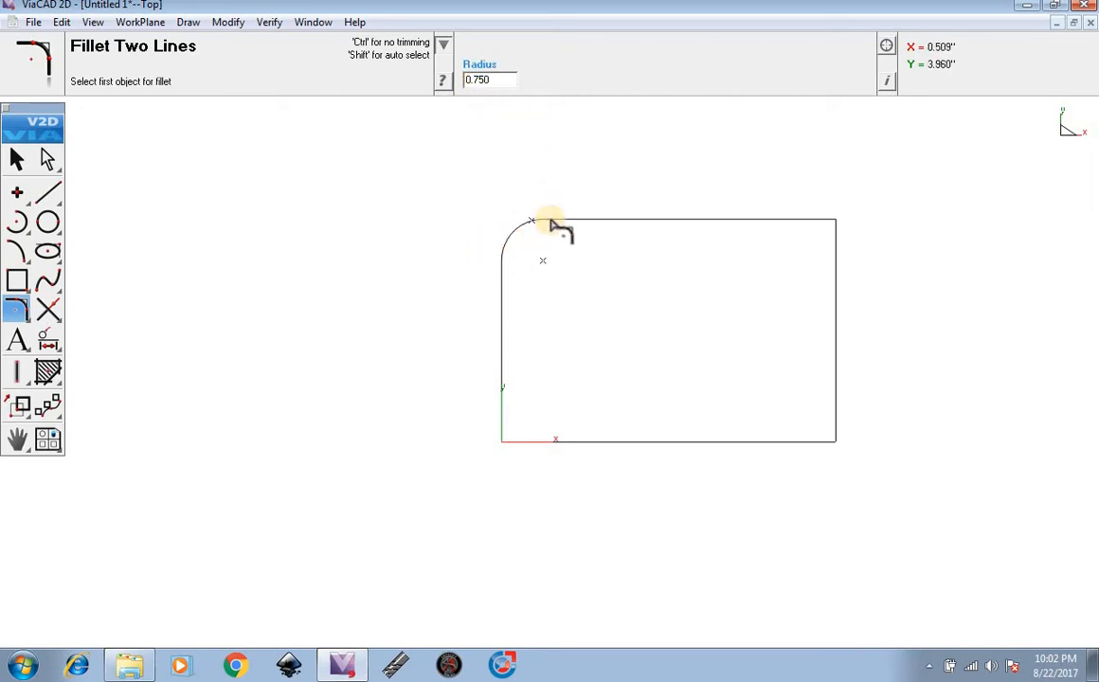
click(787, 221)
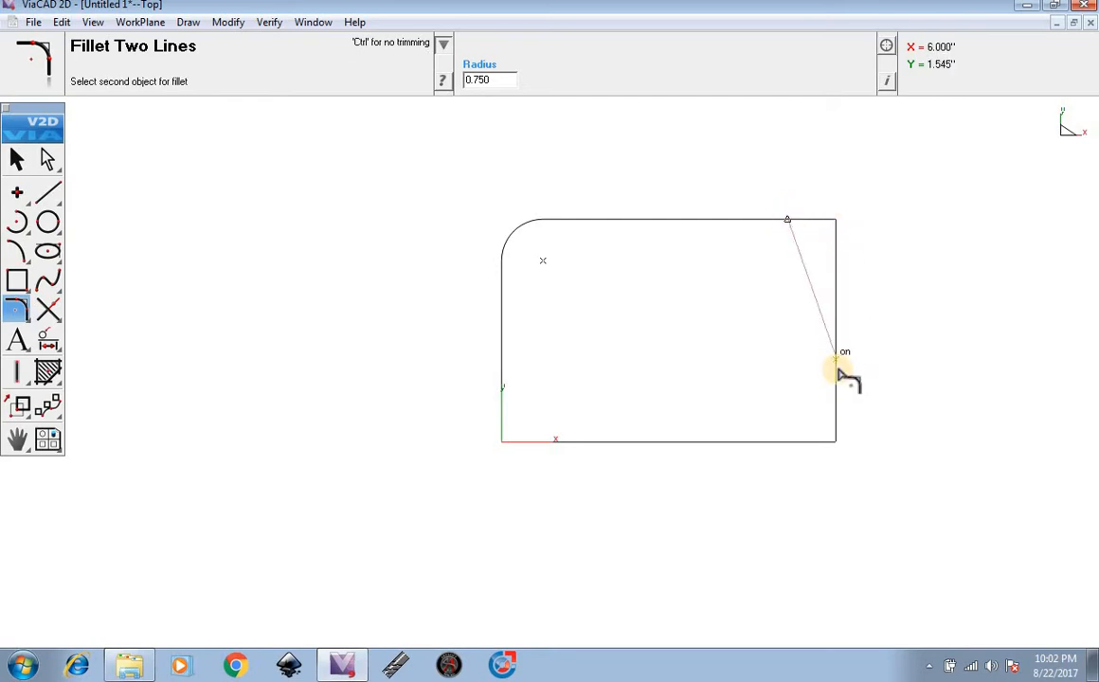
click(838, 409)
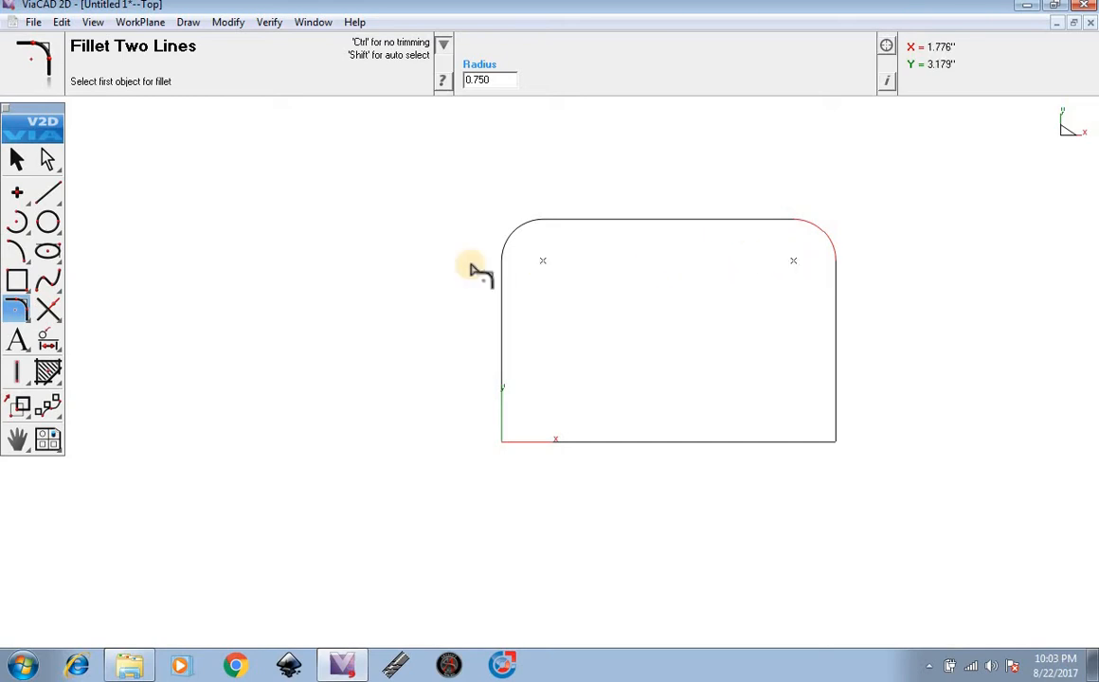
- Draw a center-point ellipse on the upper-left fillet's center, with an L2 of about 0.27 in
click(18, 223)
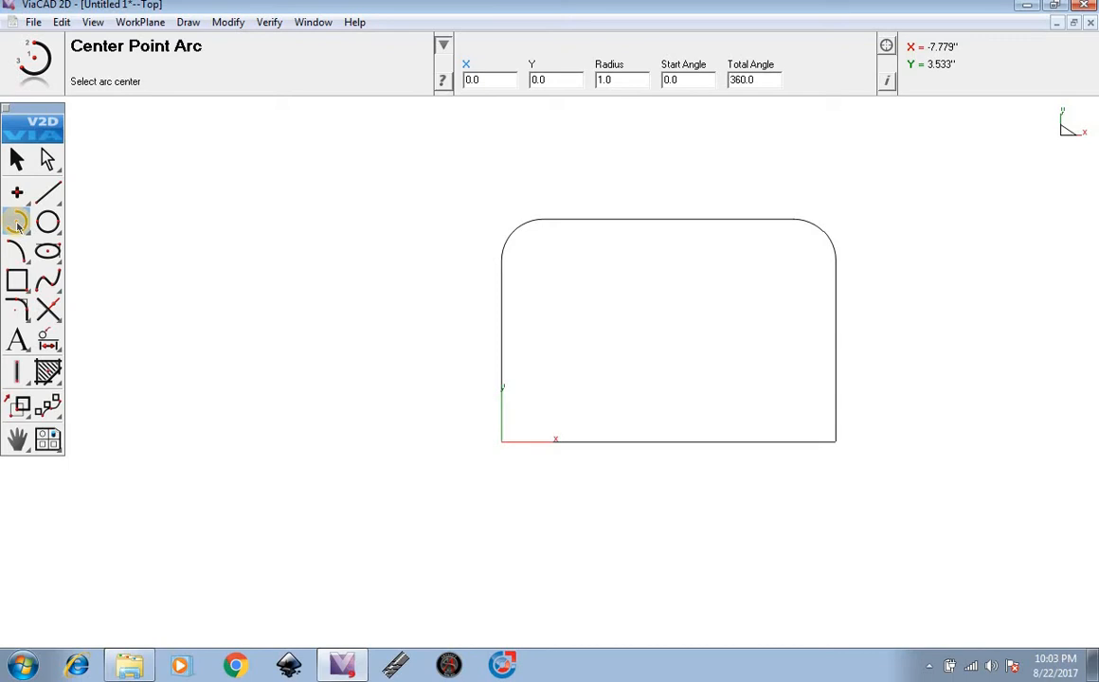
click(49, 224)
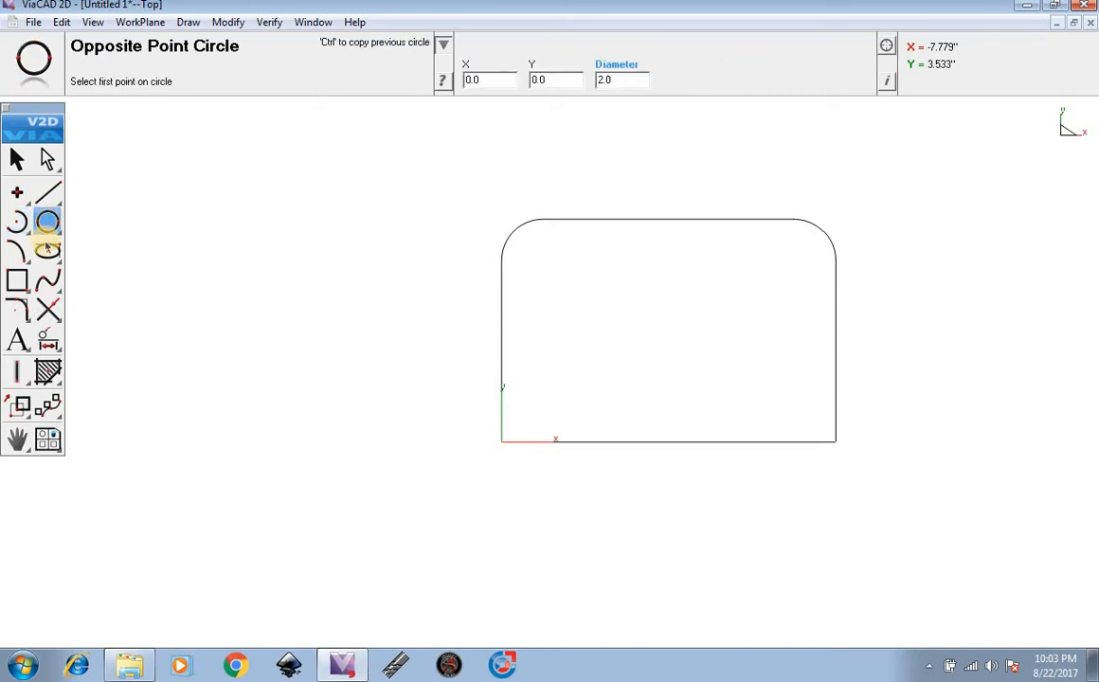
click(51, 251)
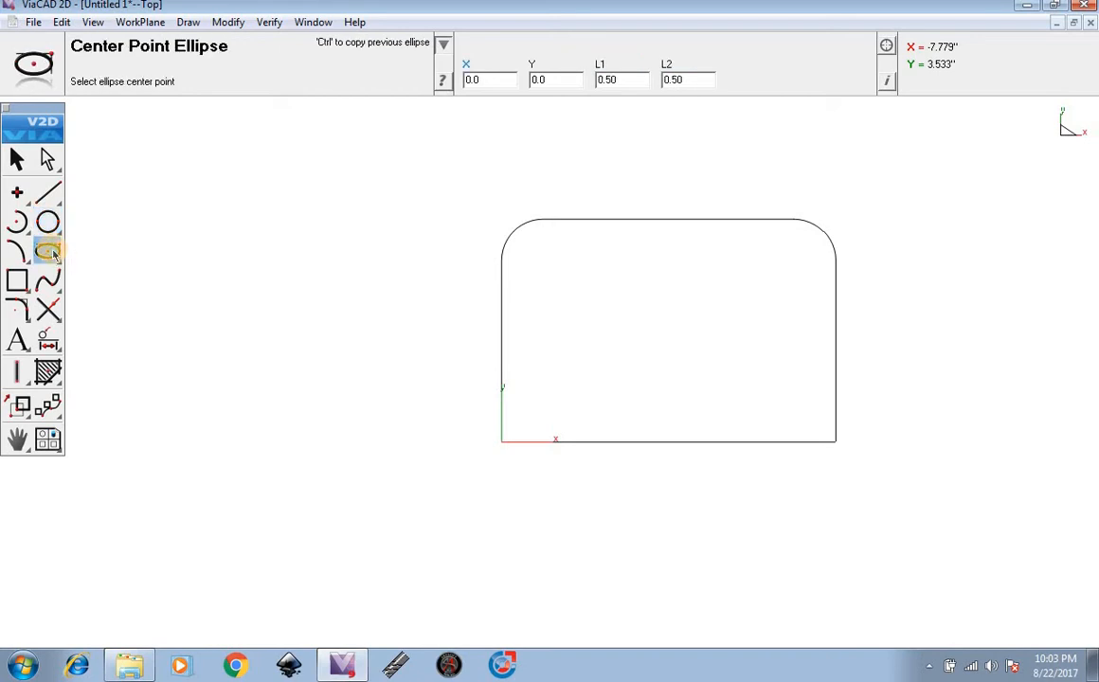
click(52, 251)
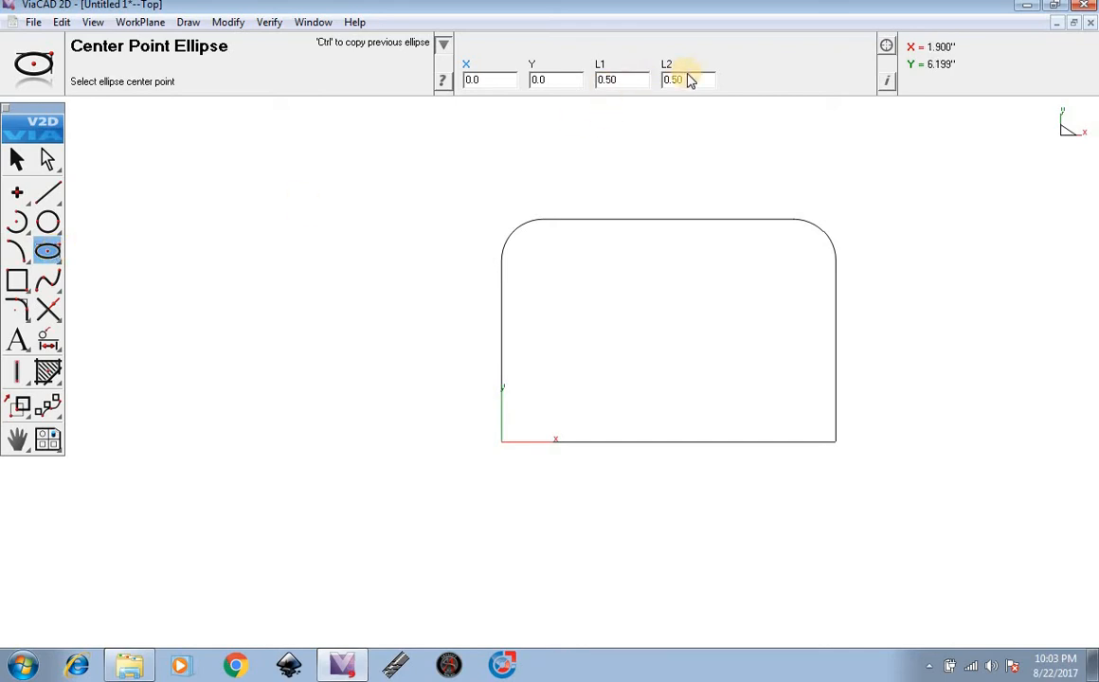
click(546, 258)
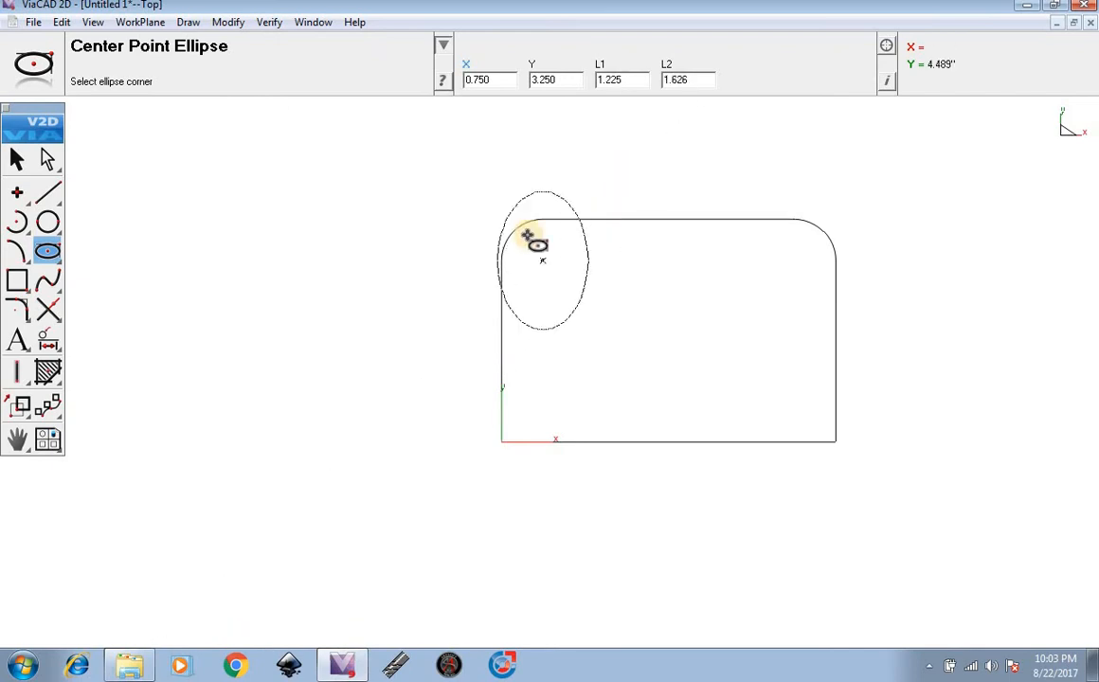
click(559, 247)
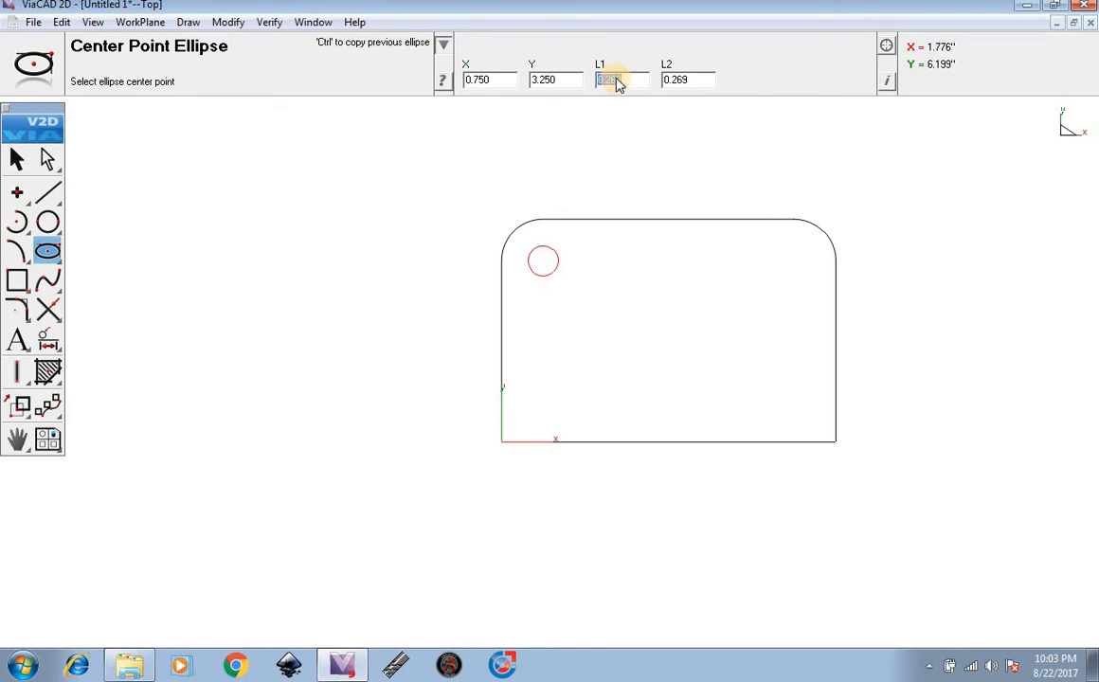
- Set the ellipse's L1 and L2 to 0.50 in
text(.5)
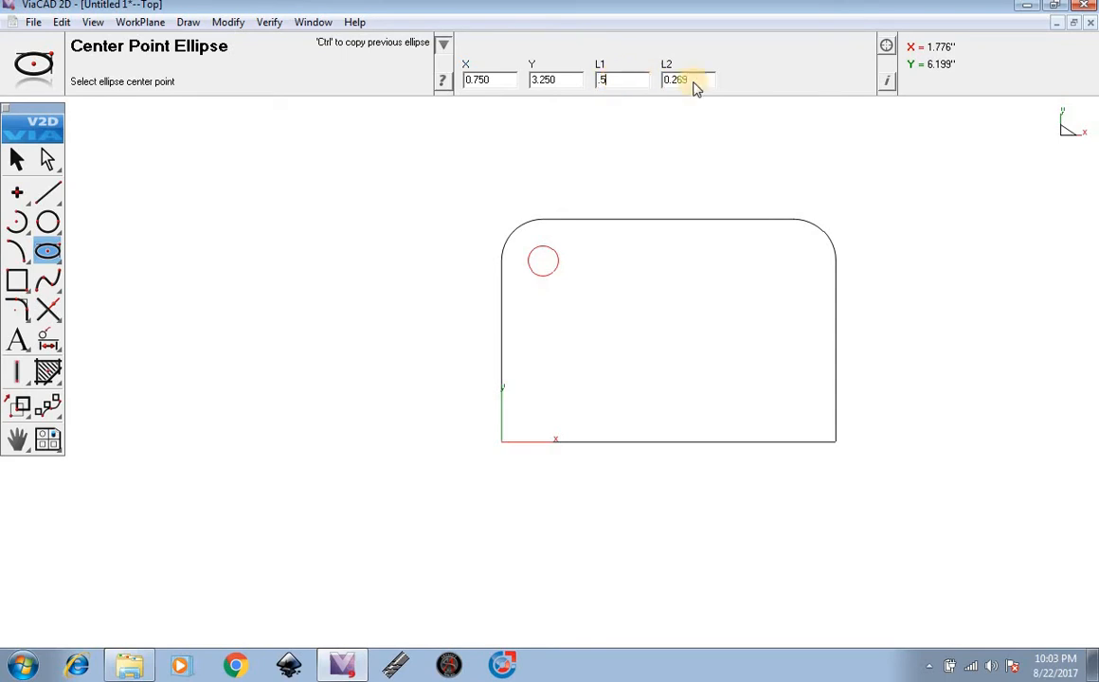
double_click(681, 80)
key(Return)
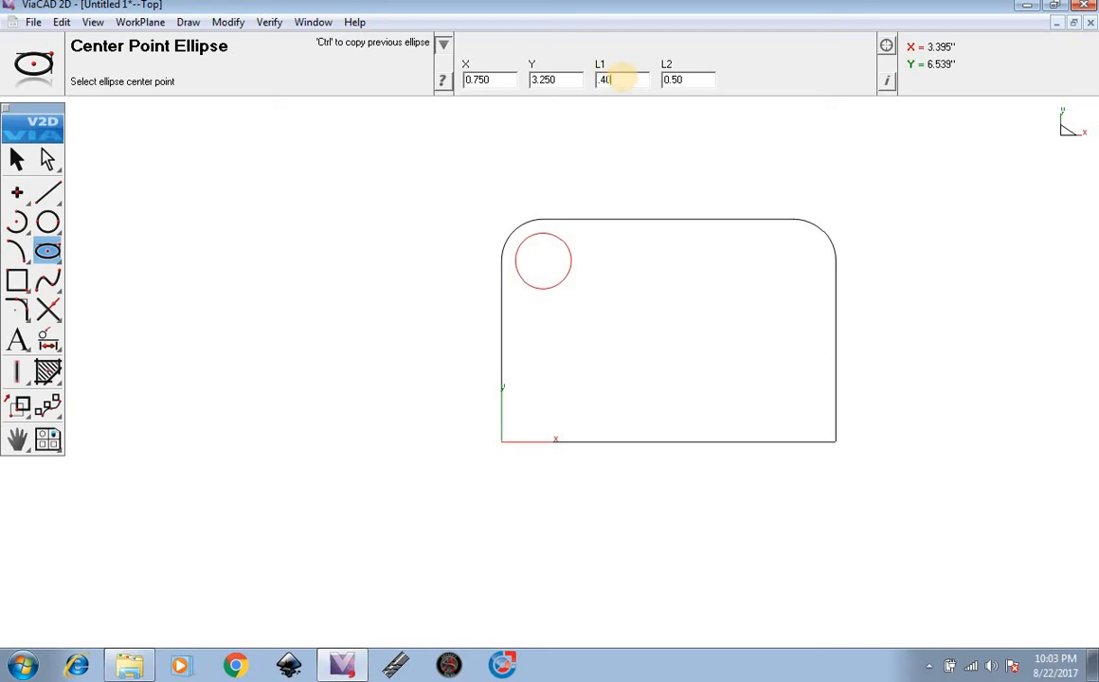
- Set both L1 and L2 of the ellipse at the upper-left fillet's center to 0.40 in
click(691, 80)
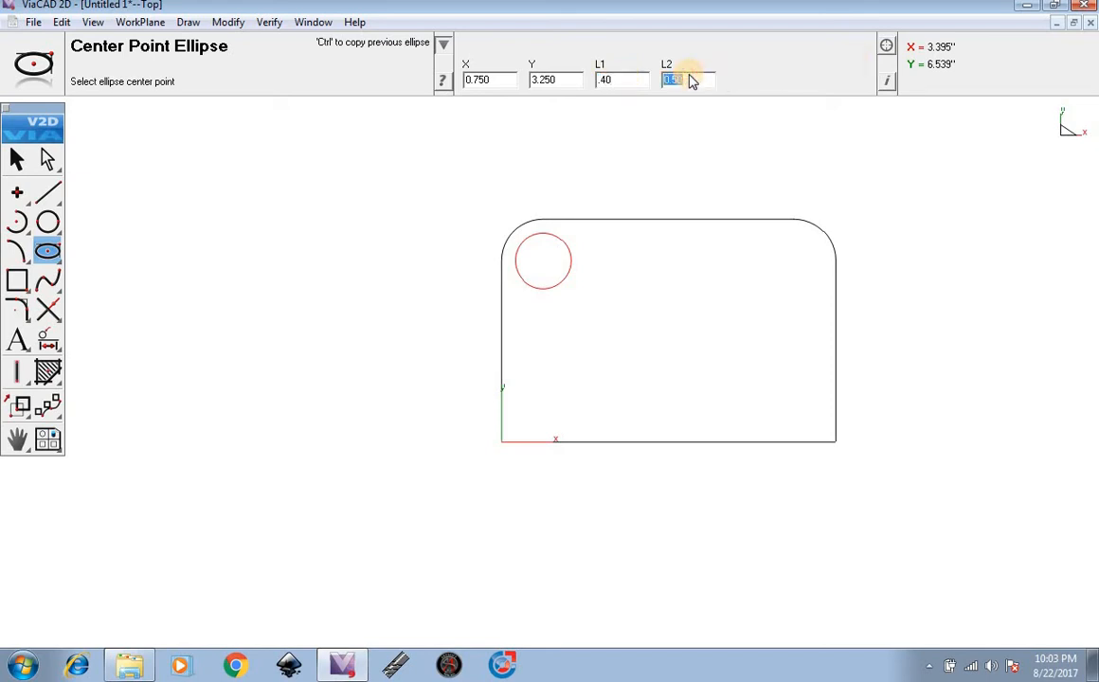
key(Return)
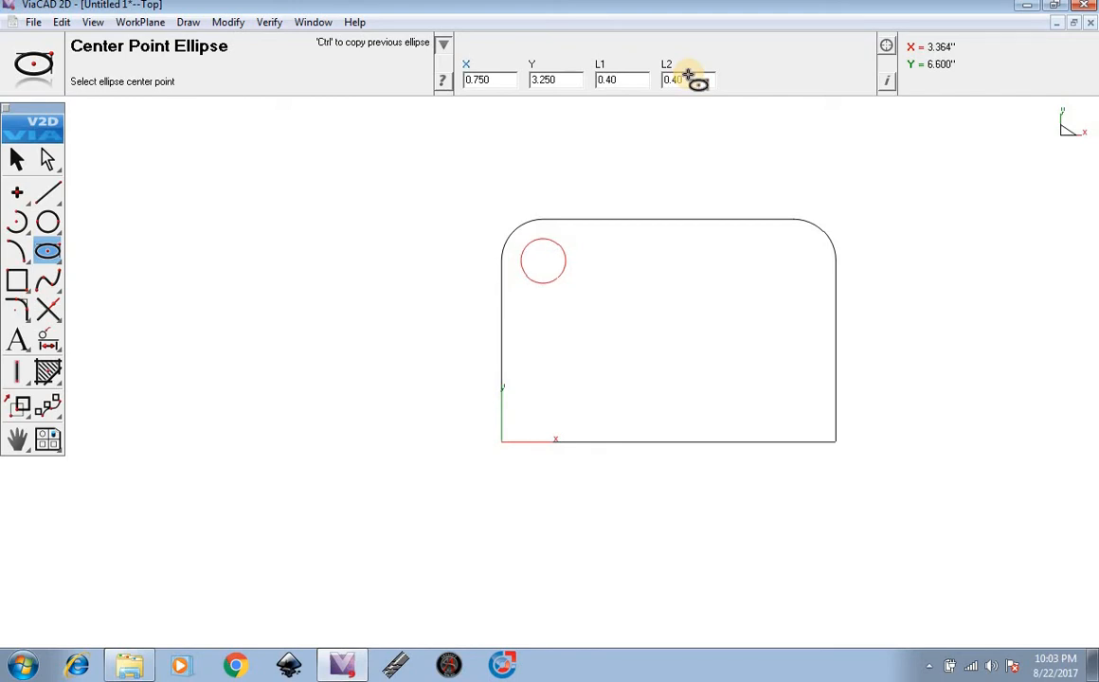
- Copy and paste the round hole at the upper-left corner, and move the duplicate to the upper-right fillet's center
click(16, 161)
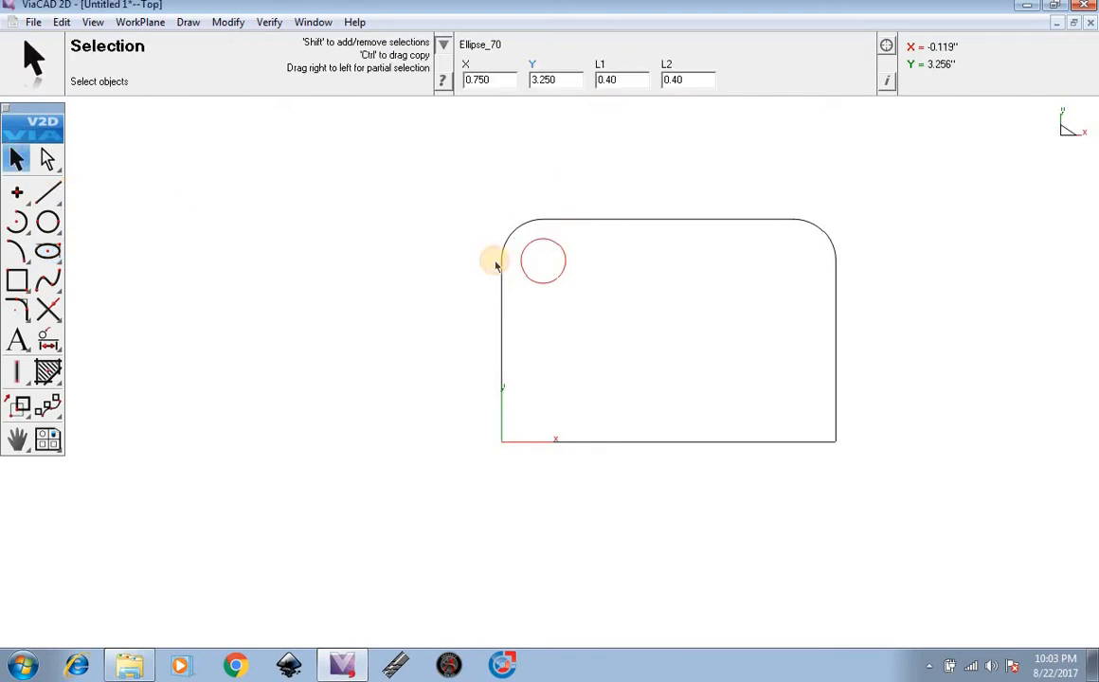
right_click(549, 256)
click(542, 257)
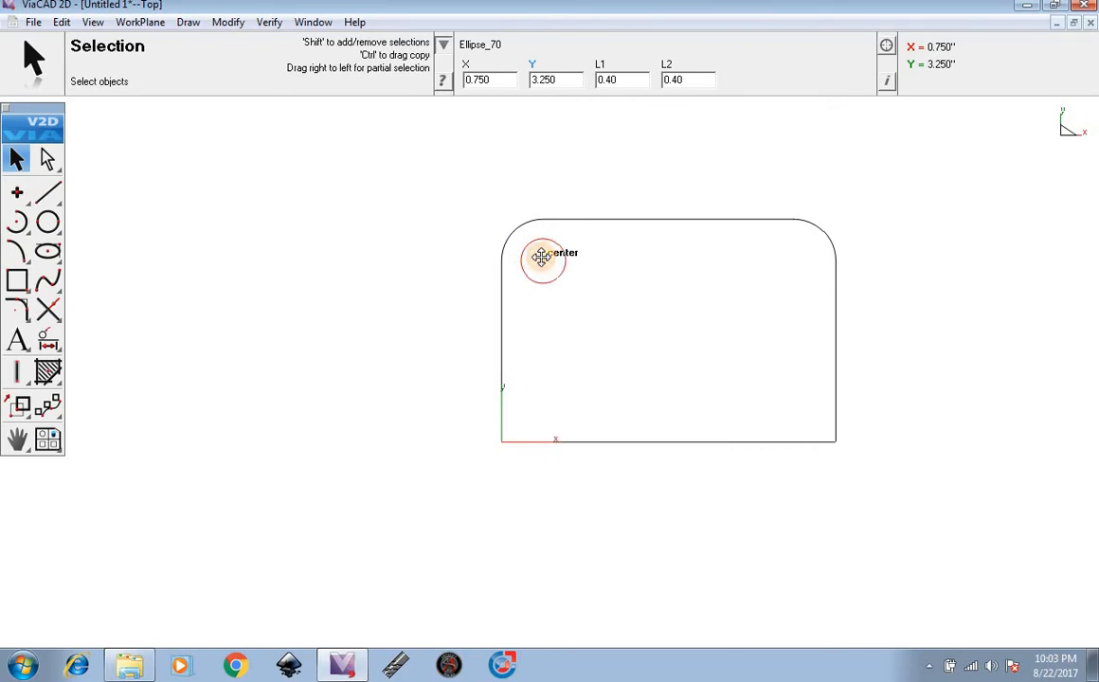
click(64, 24)
click(90, 104)
click(61, 21)
click(89, 142)
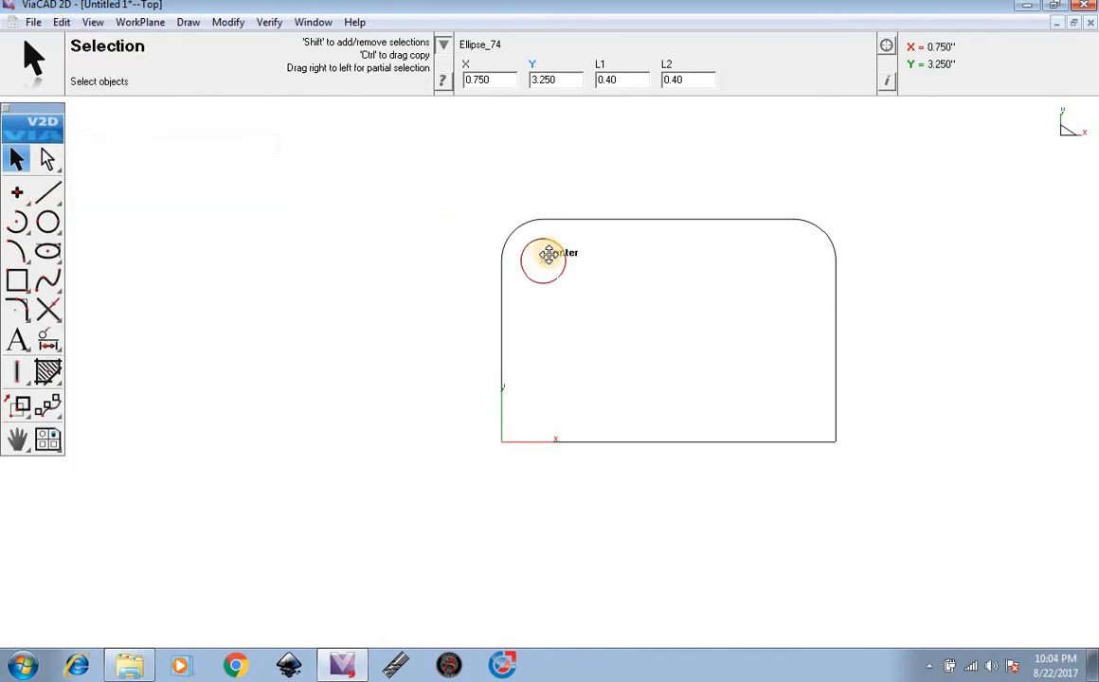
drag(549, 255, 791, 259)
click(758, 279)
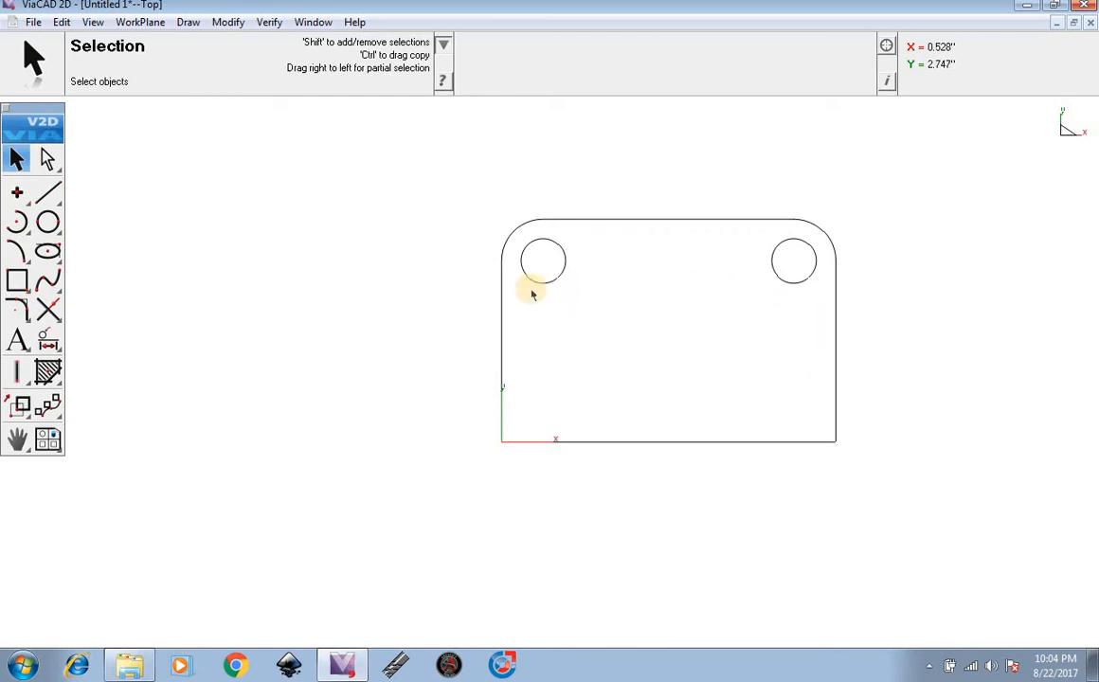
- Inspect the line properties of the plate's right edge and bottom edge
click(834, 307)
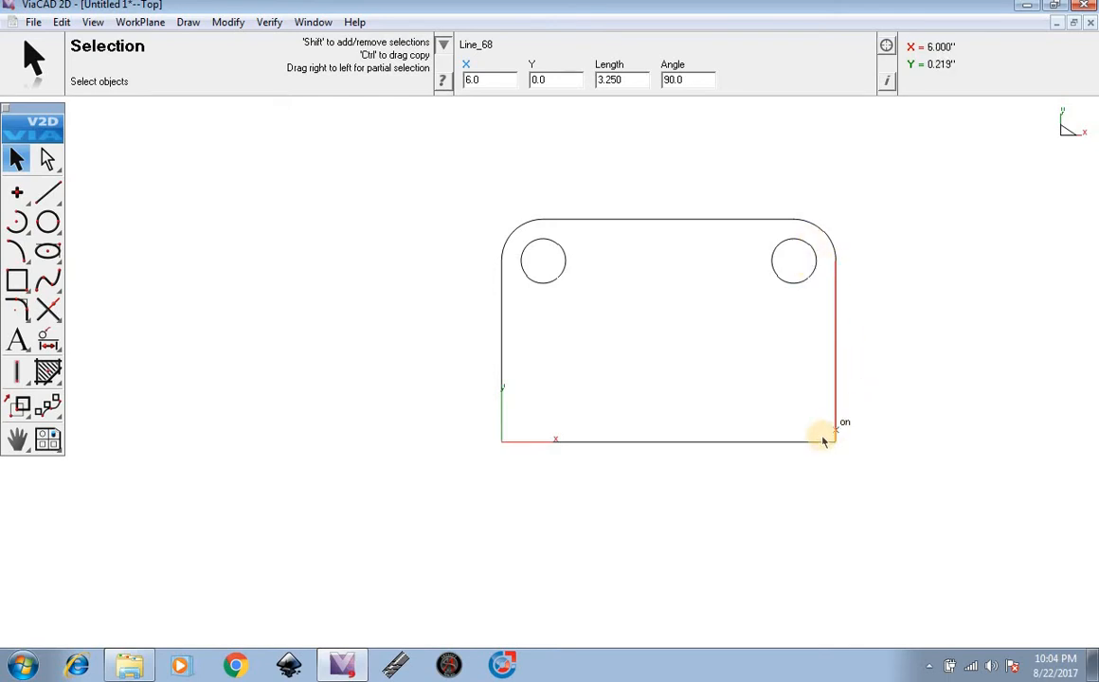
click(742, 441)
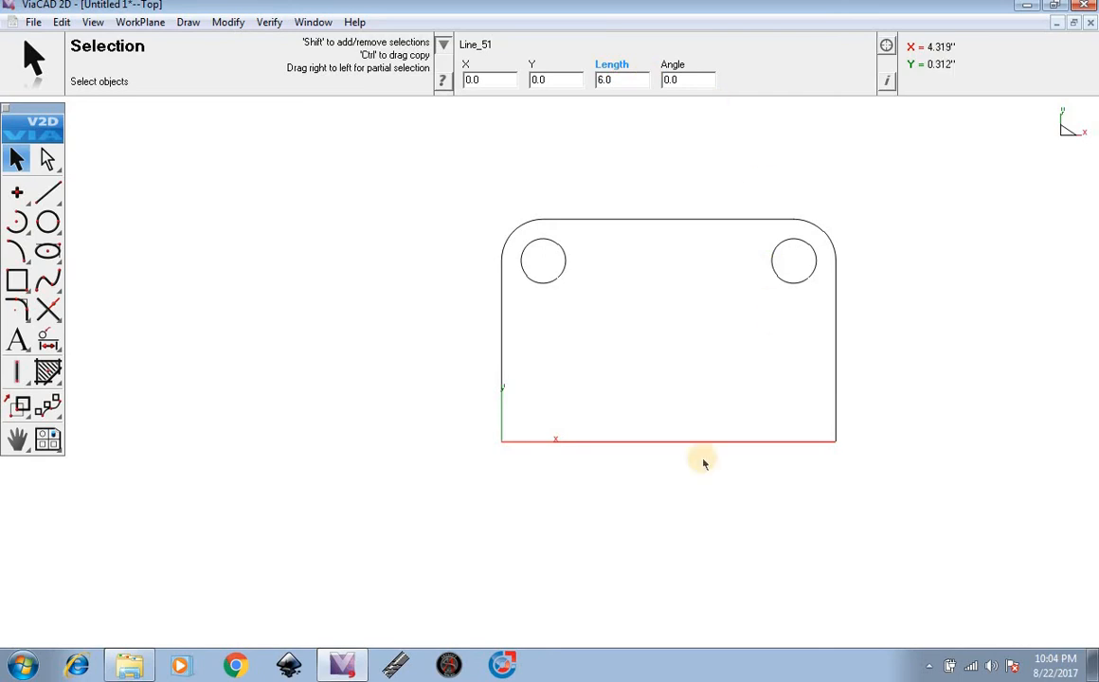
- Try a vertical line about 4 in long from the plate's top edge to its bottom edge, and undo it
click(47, 192)
click(656, 220)
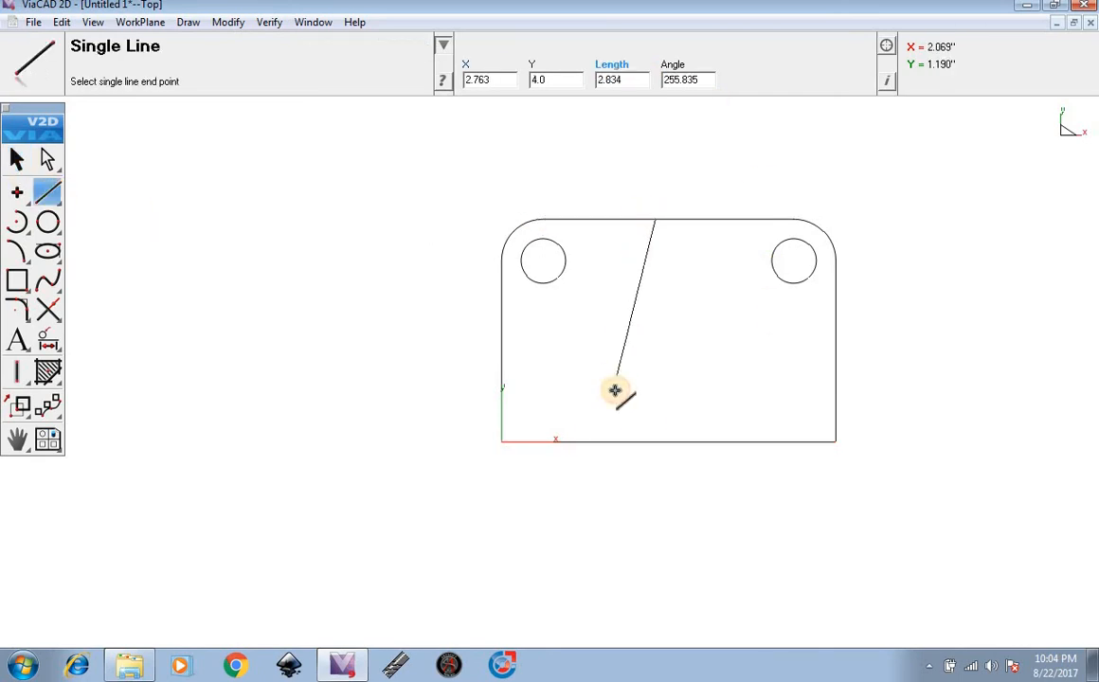
click(656, 441)
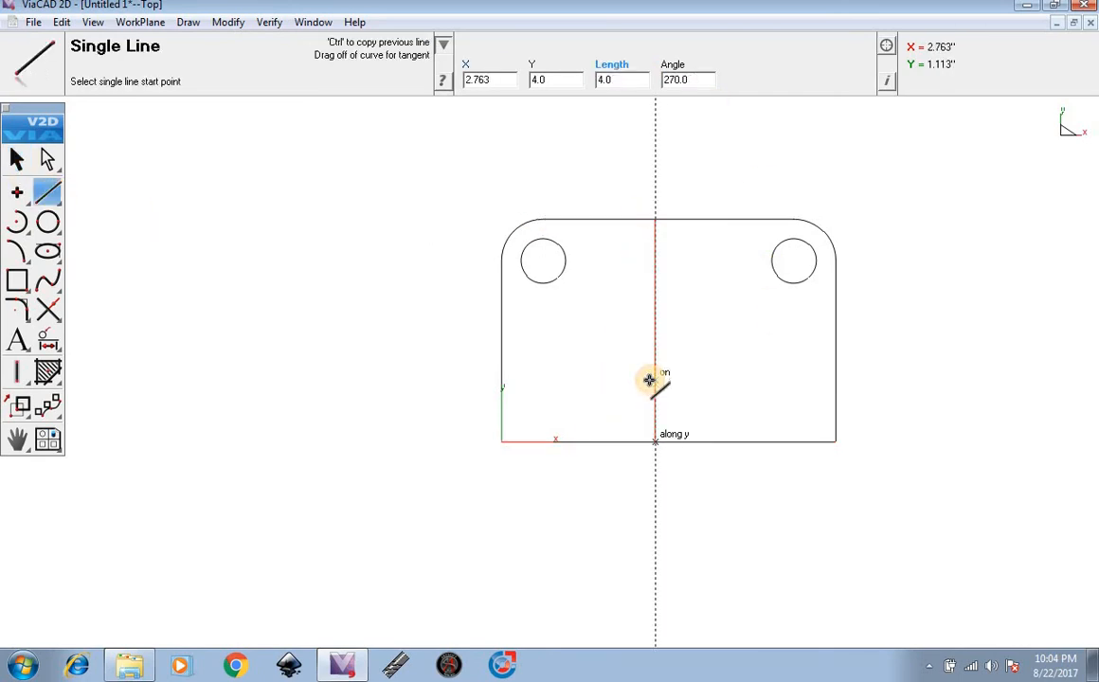
key(ctrl+z)
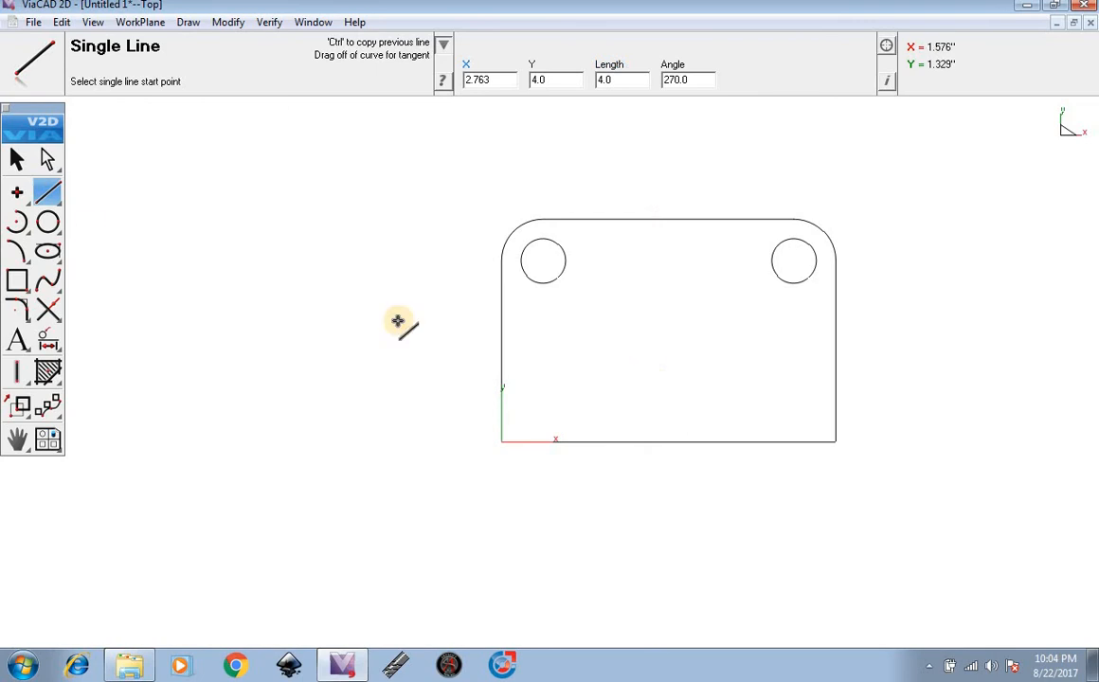
- Draw a rectangle about 4.75 by 1.9 in inside the plate, below the two holes
click(18, 280)
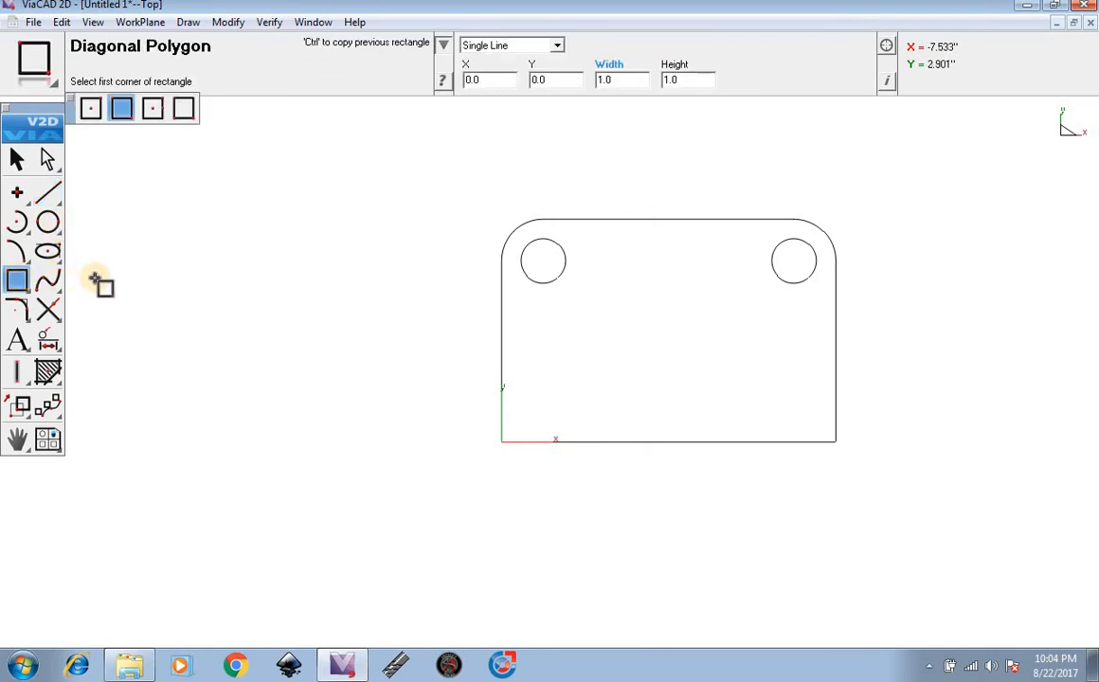
click(537, 414)
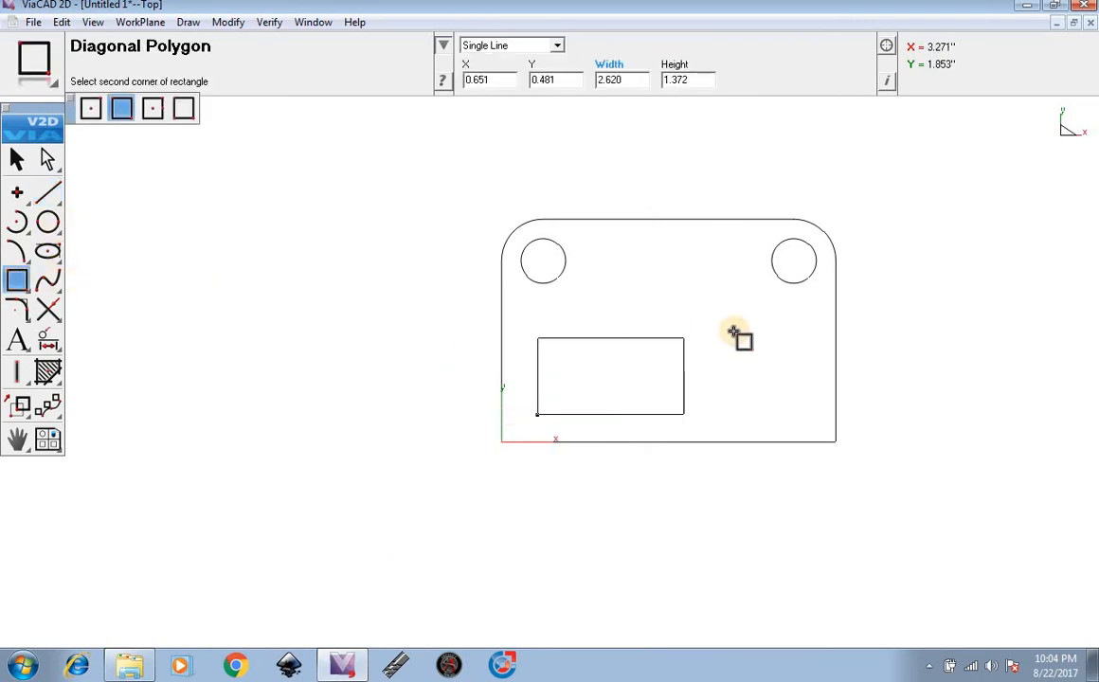
click(801, 310)
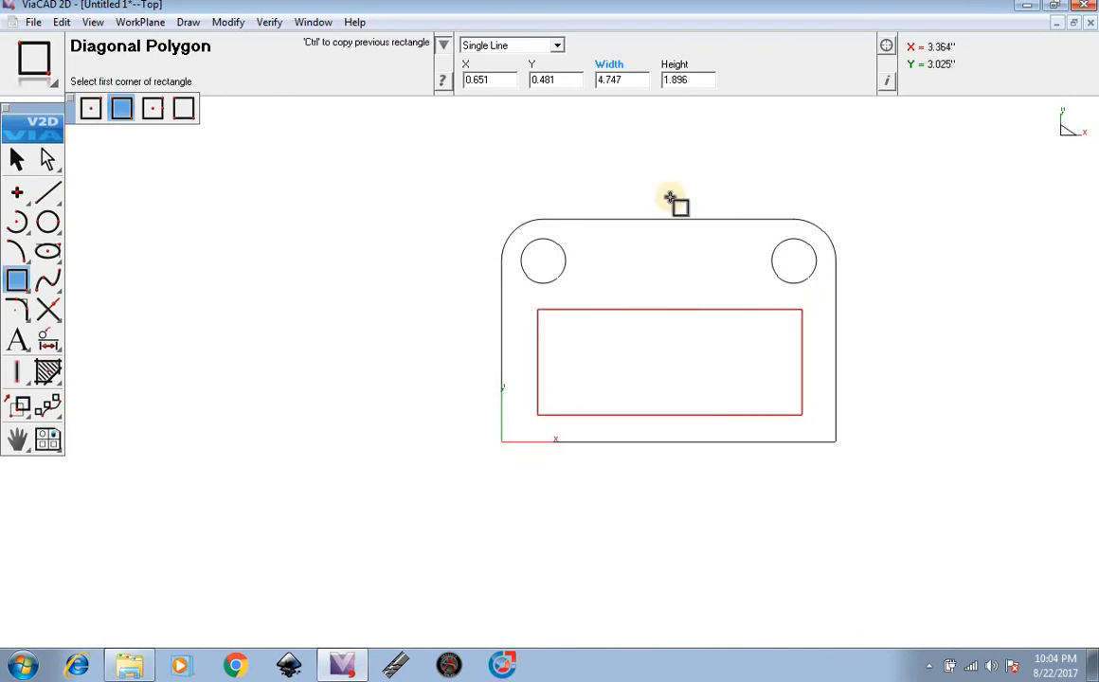
- Set the inner rectangle's width to 4 in and height to 2 in, with its corner at X 1 and Y 0.3
click(609, 80)
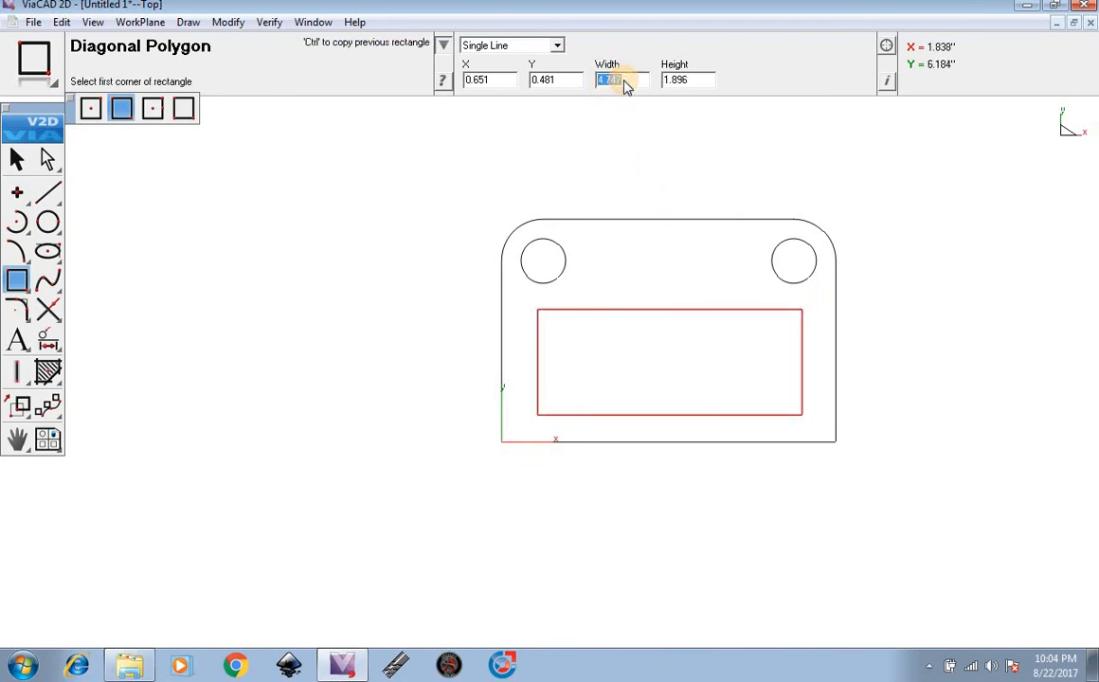
text(4)
click(691, 80)
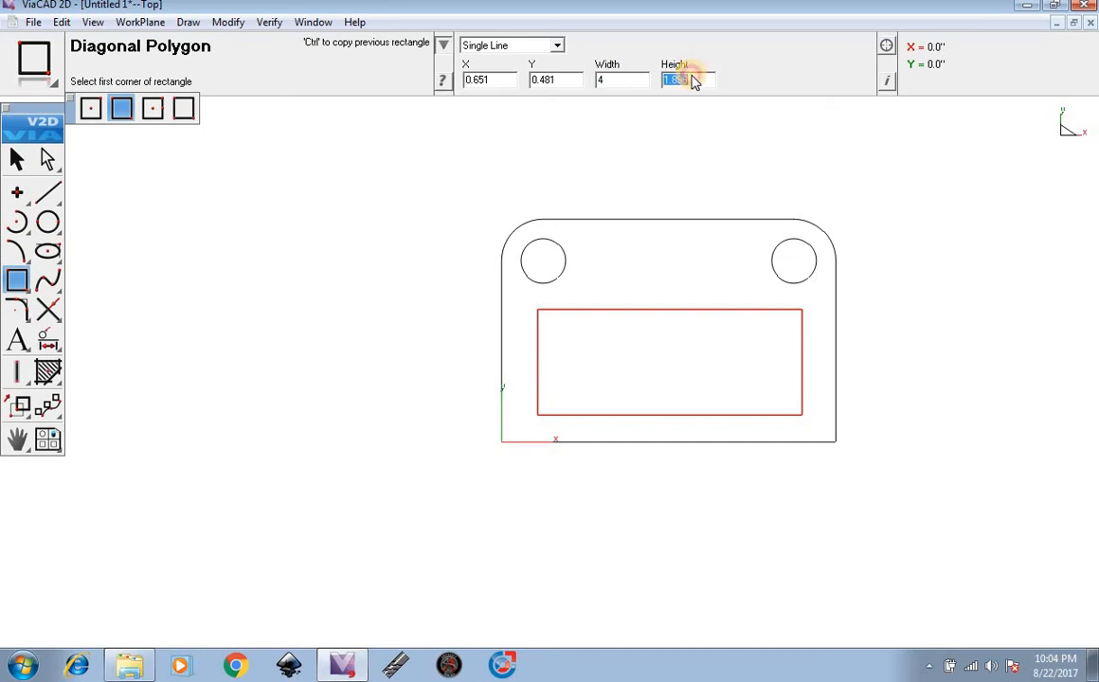
text(2)
click(557, 82)
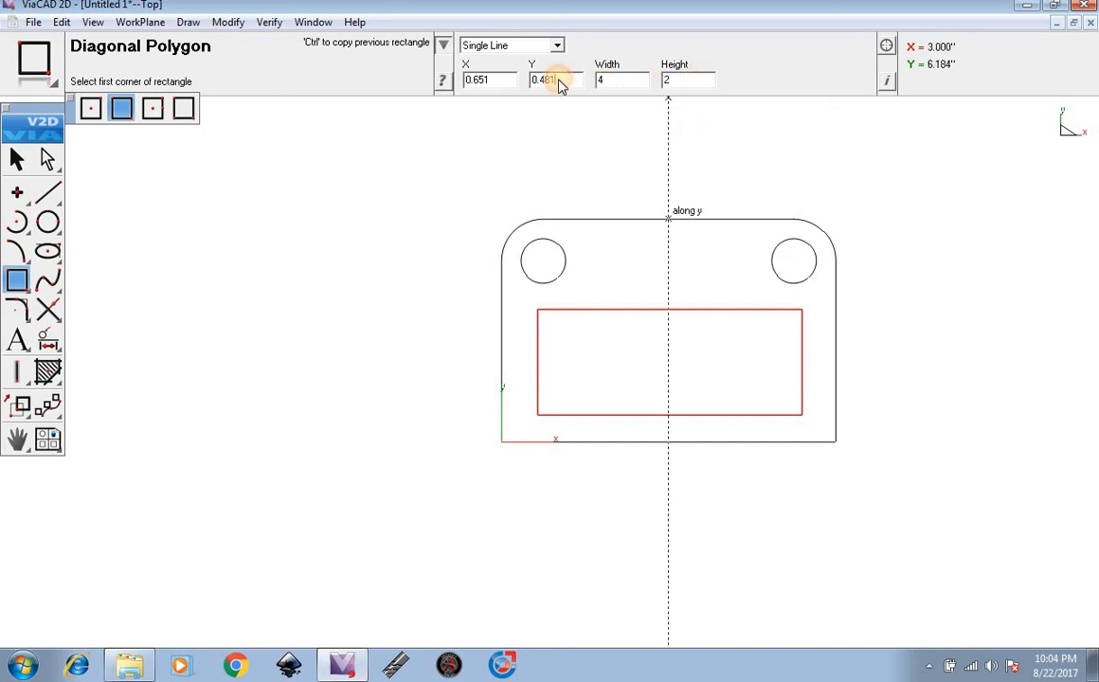
mouse_move(559, 85)
mouse_down()
mouse_move(503, 81)
mouse_move(538, 84)
mouse_move(559, 70)
mouse_up()
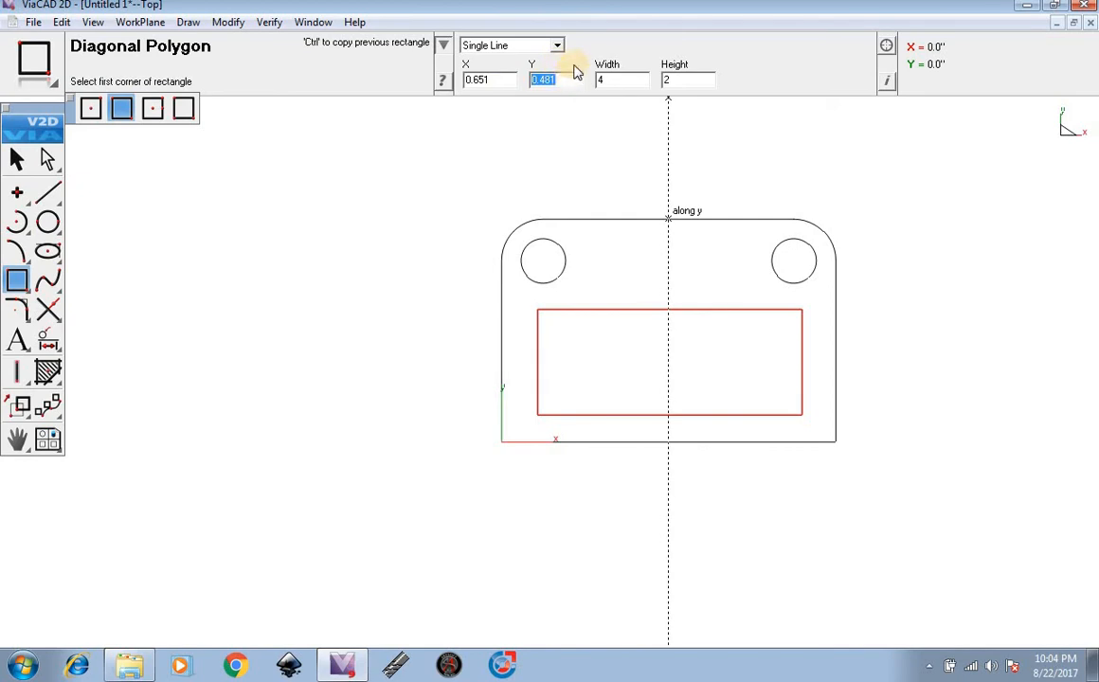
text(.3)
drag(511, 81, 449, 79)
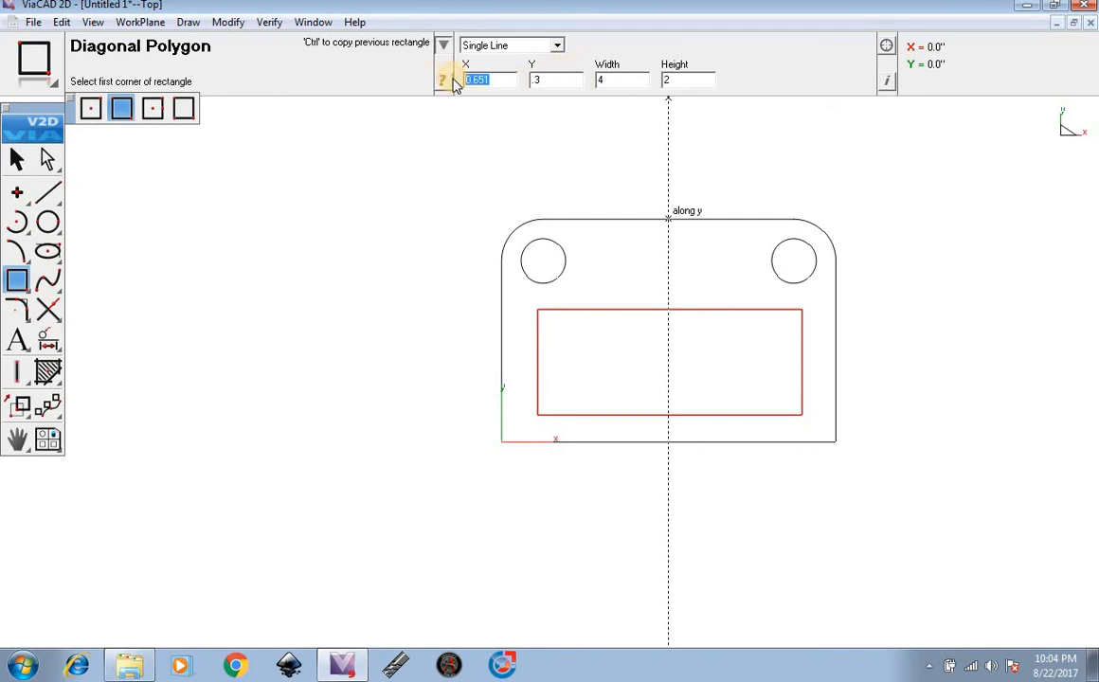
text(1)
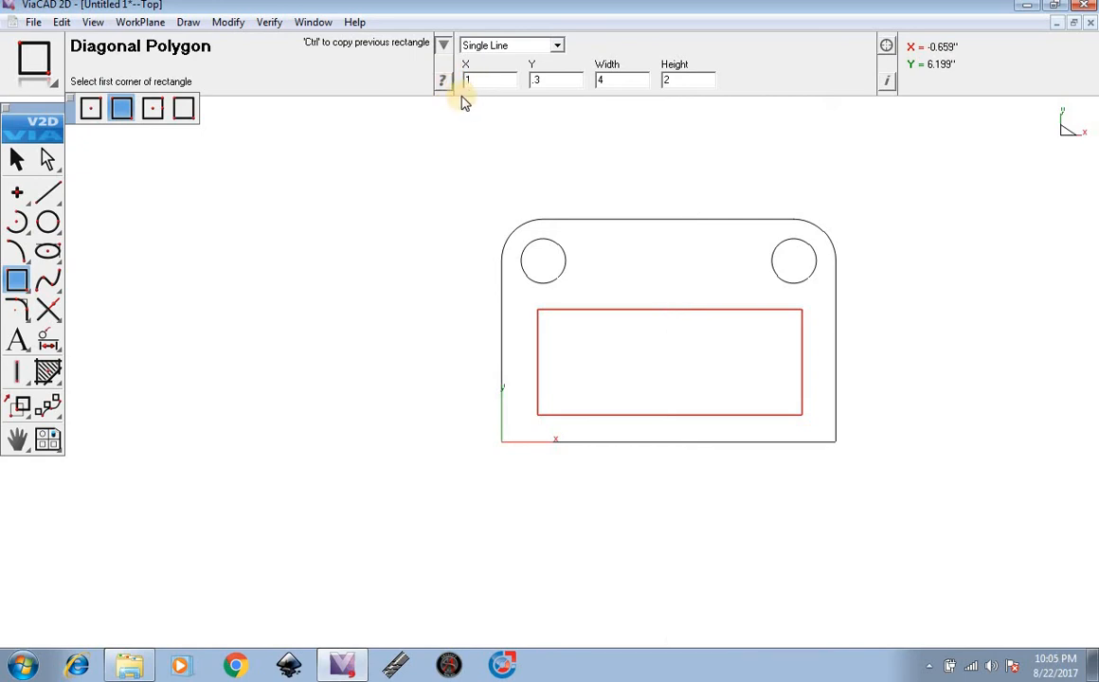
key(Return)
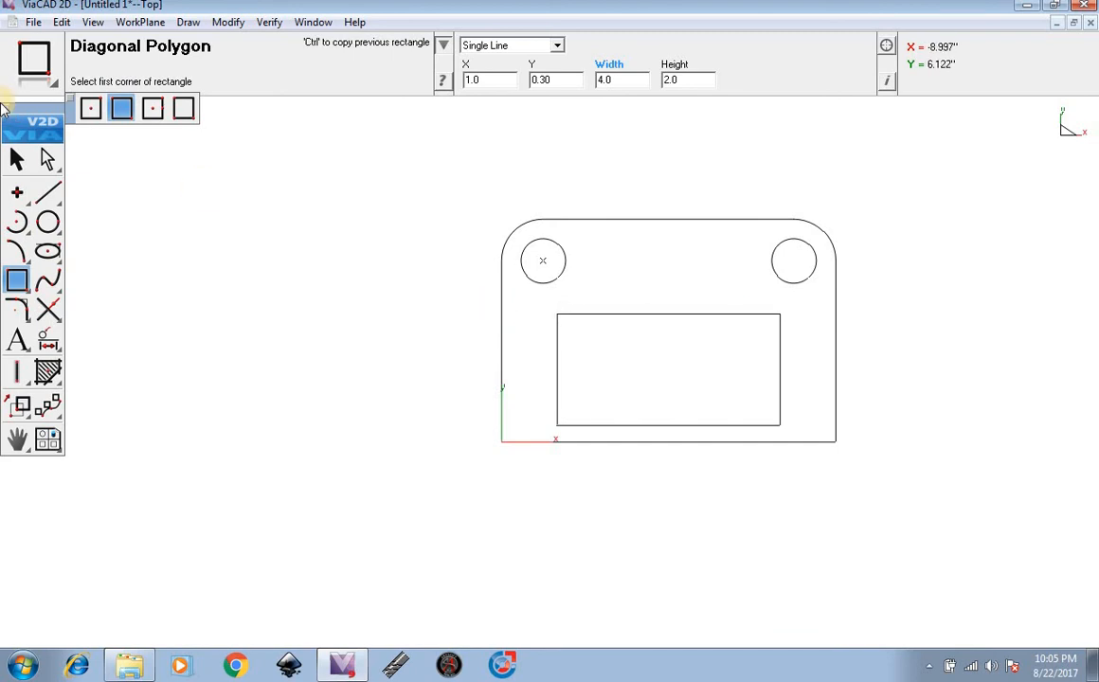
- Select the whole inner rectangle and shift it about 0.55 in toward the plate's left edge
click(20, 159)
drag(796, 428, 553, 310)
drag(667, 314, 636, 312)
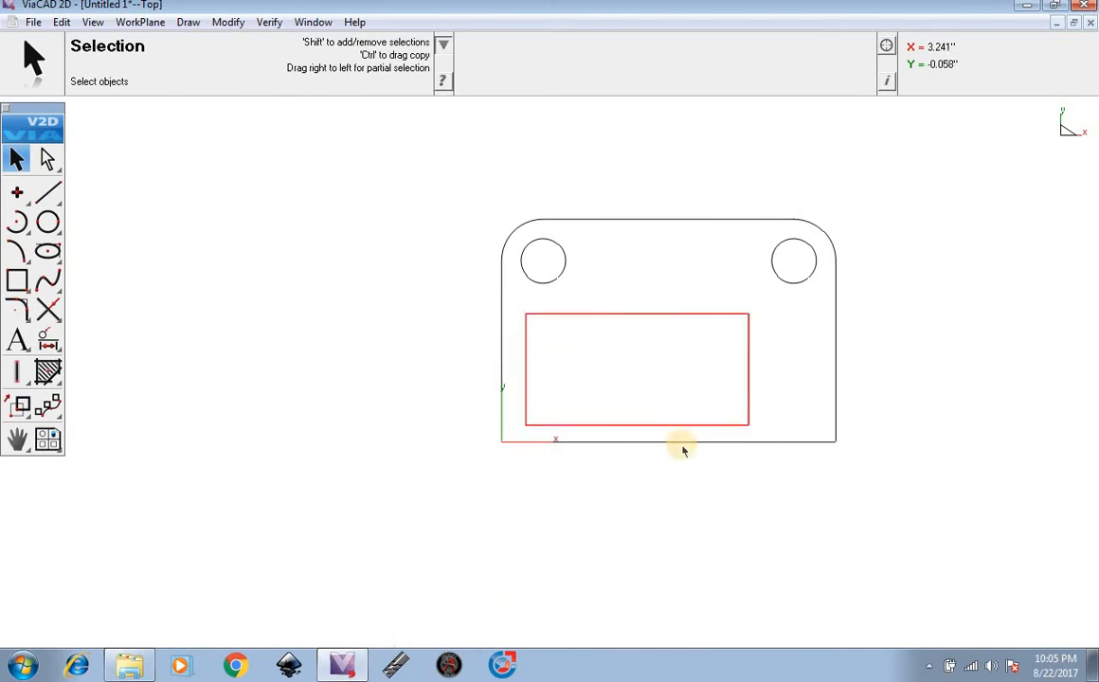
- Move the inner rectangle so its bottom-edge midpoint lines up vertically with the midpoint of the plate's bottom edge, at X 3.0 and Y 0.3
click(680, 445)
click(668, 442)
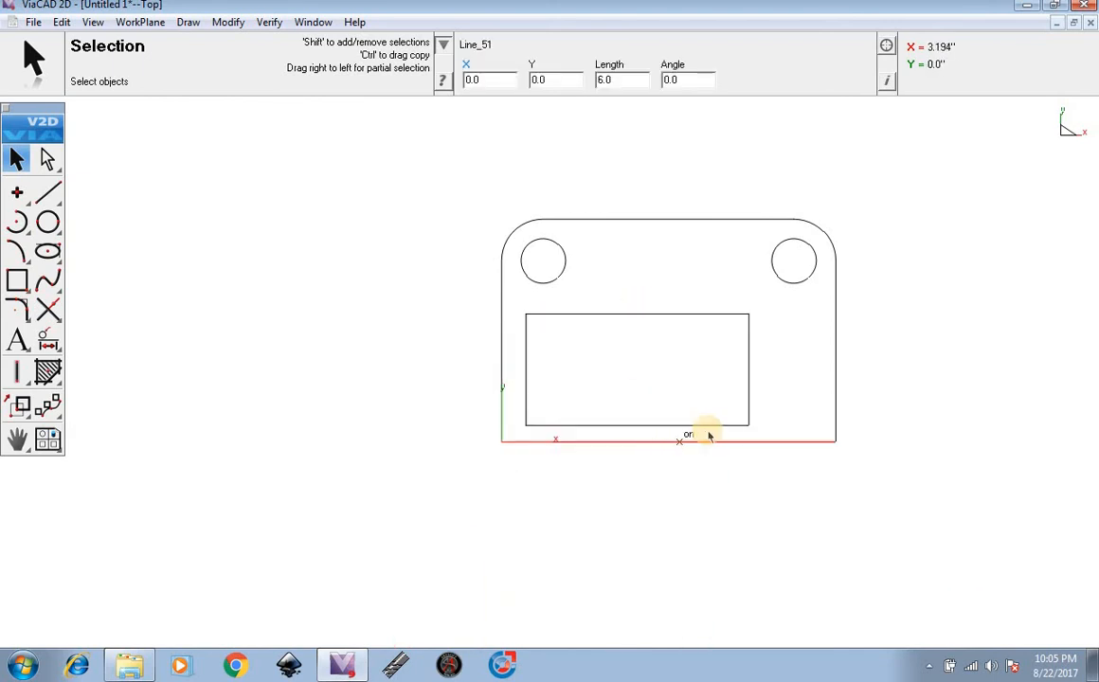
drag(760, 427, 511, 306)
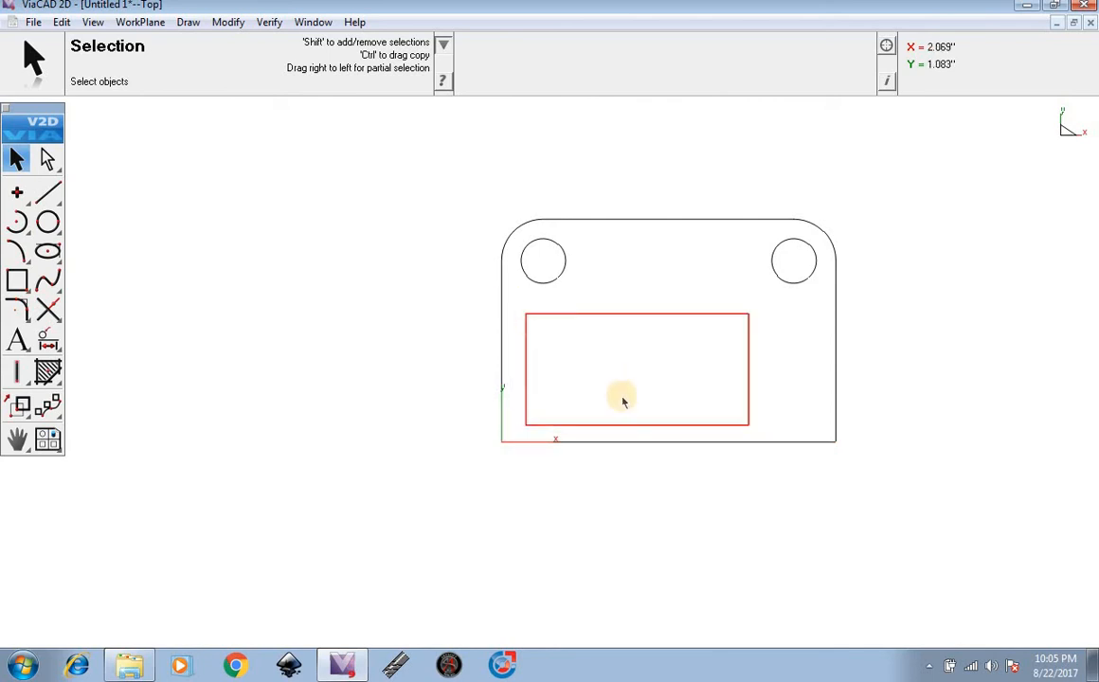
drag(638, 423, 668, 424)
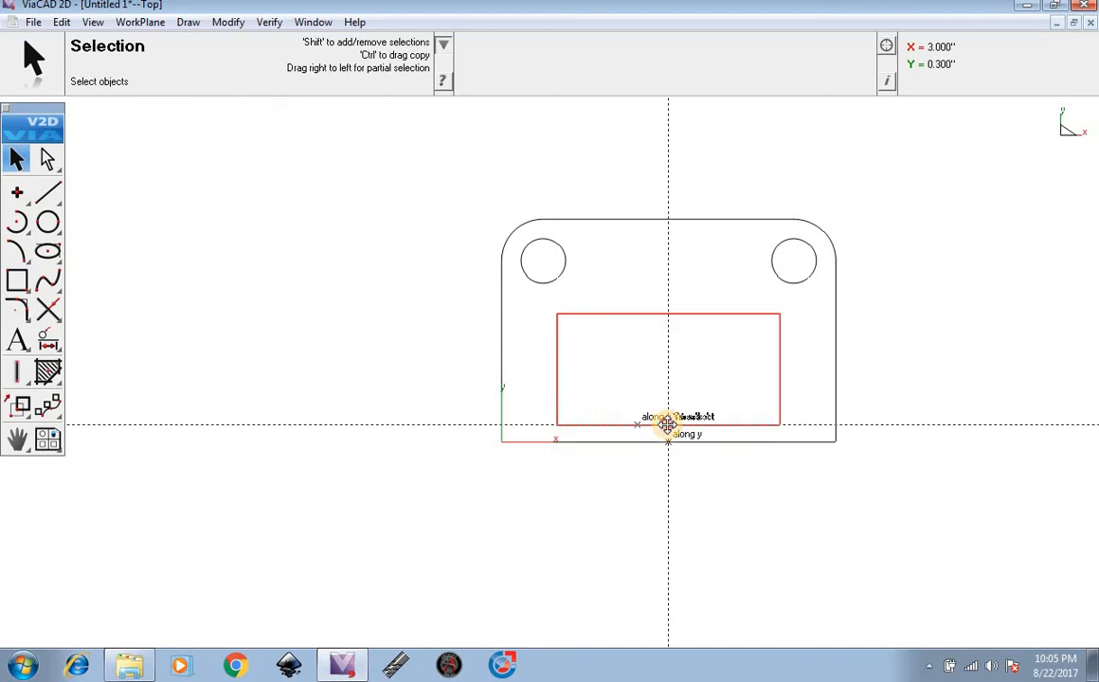
drag(667, 423, 668, 424)
click(678, 268)
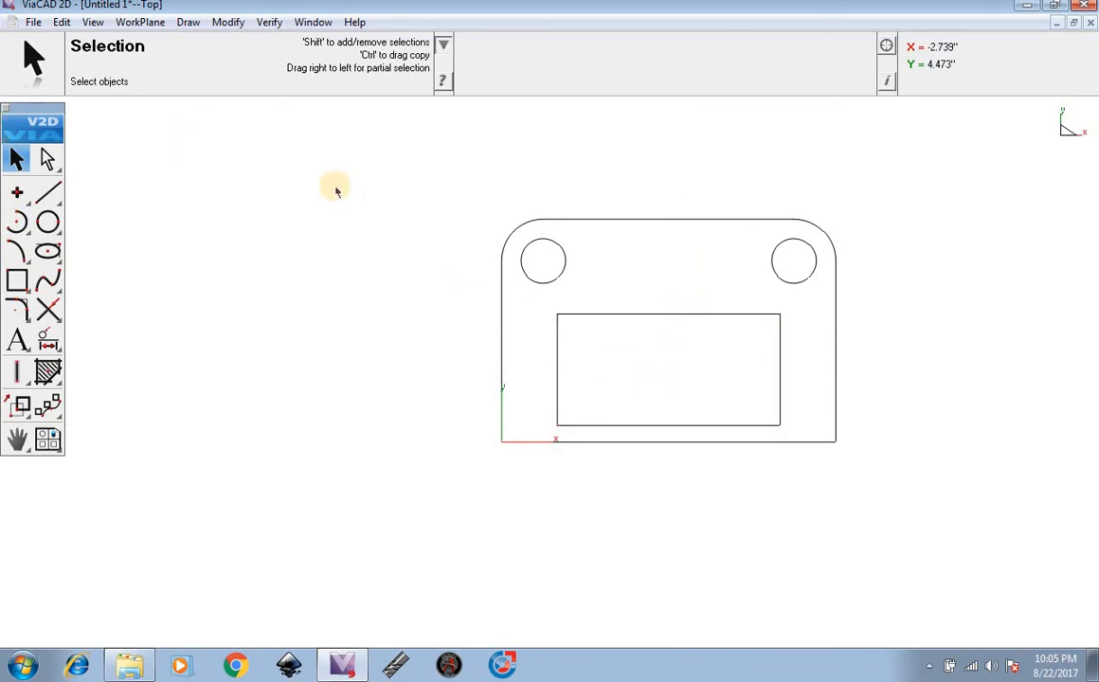
- Export the drawing as an R 12 DXF in inches, saved to the Desktop as TEST PART
click(33, 22)
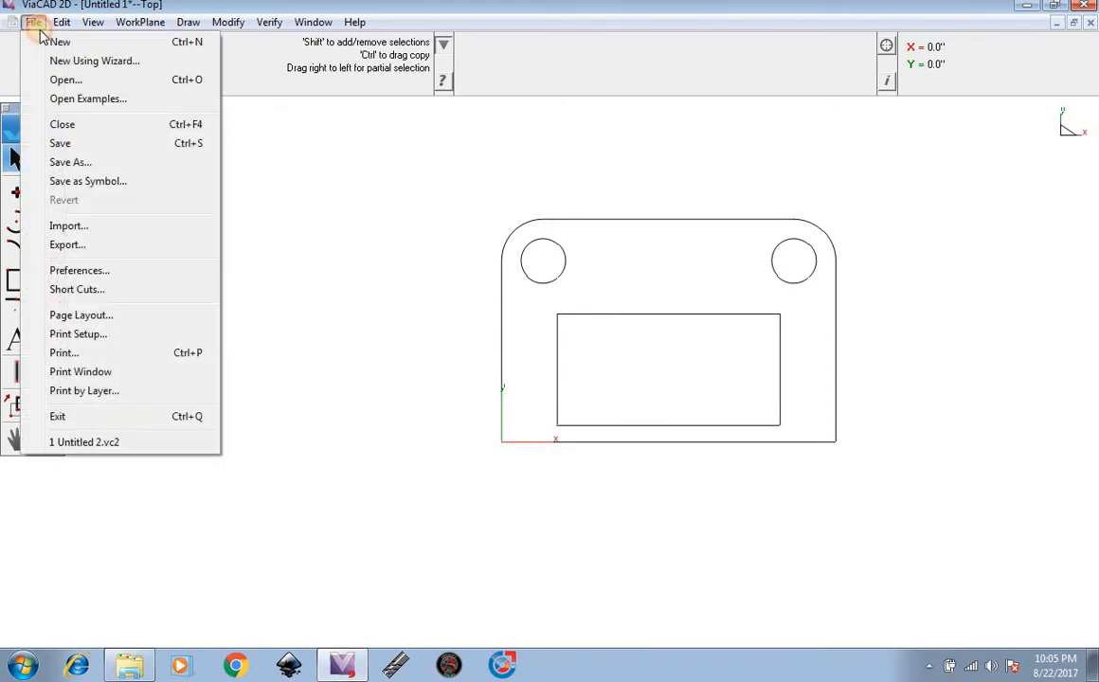
click(88, 246)
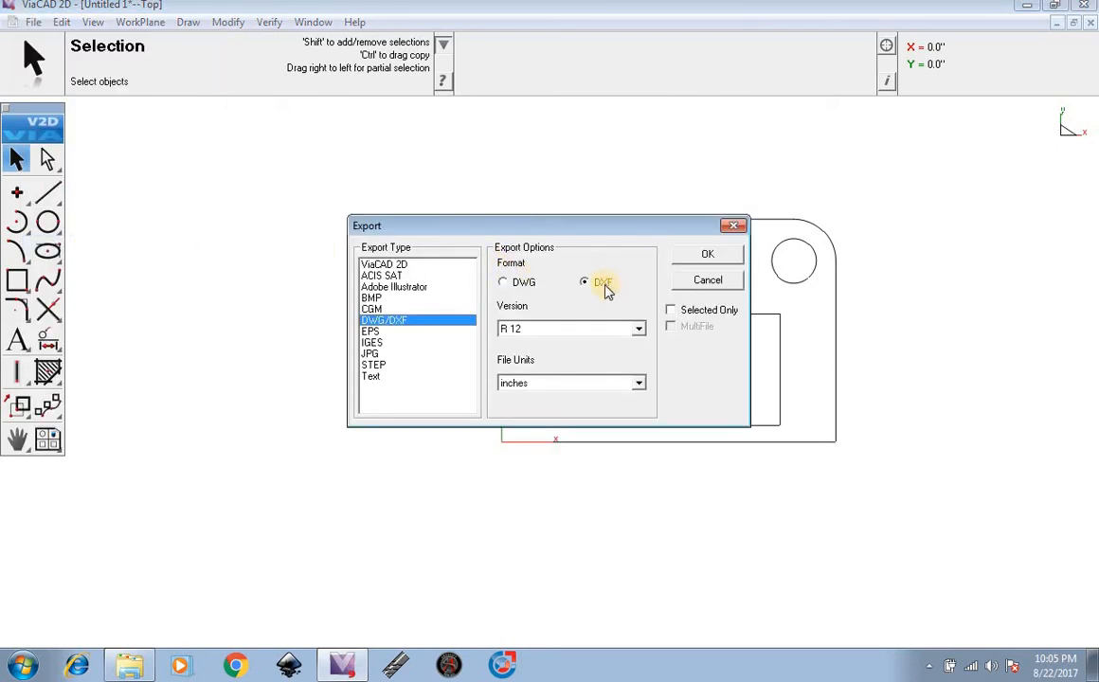
click(711, 257)
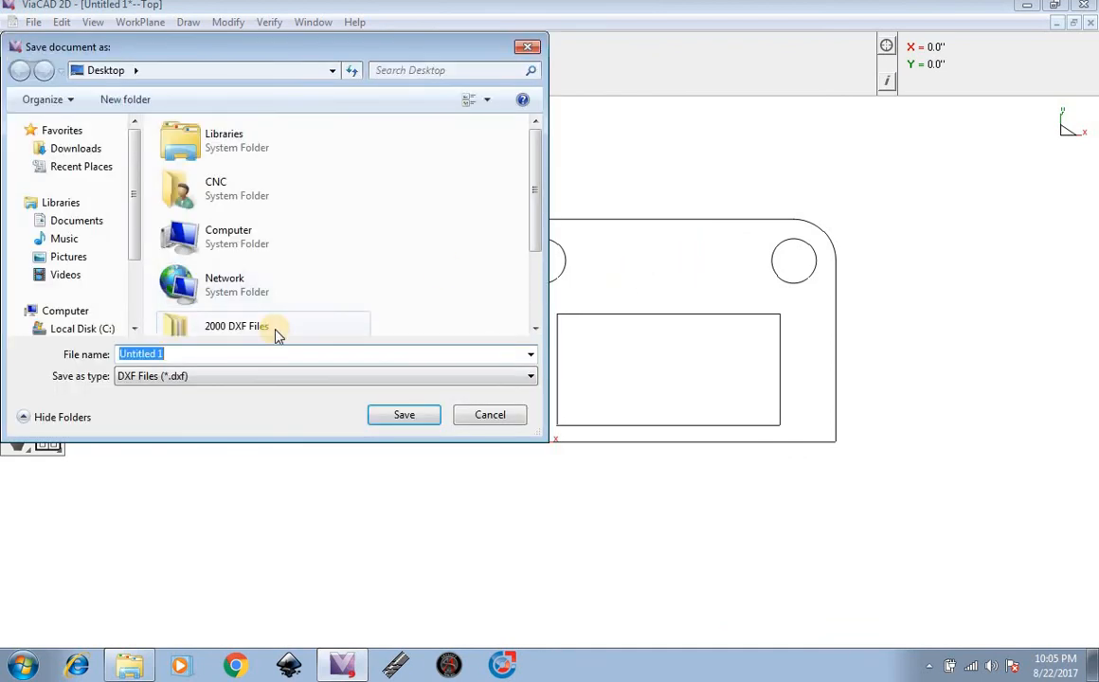
text(TEST PART)
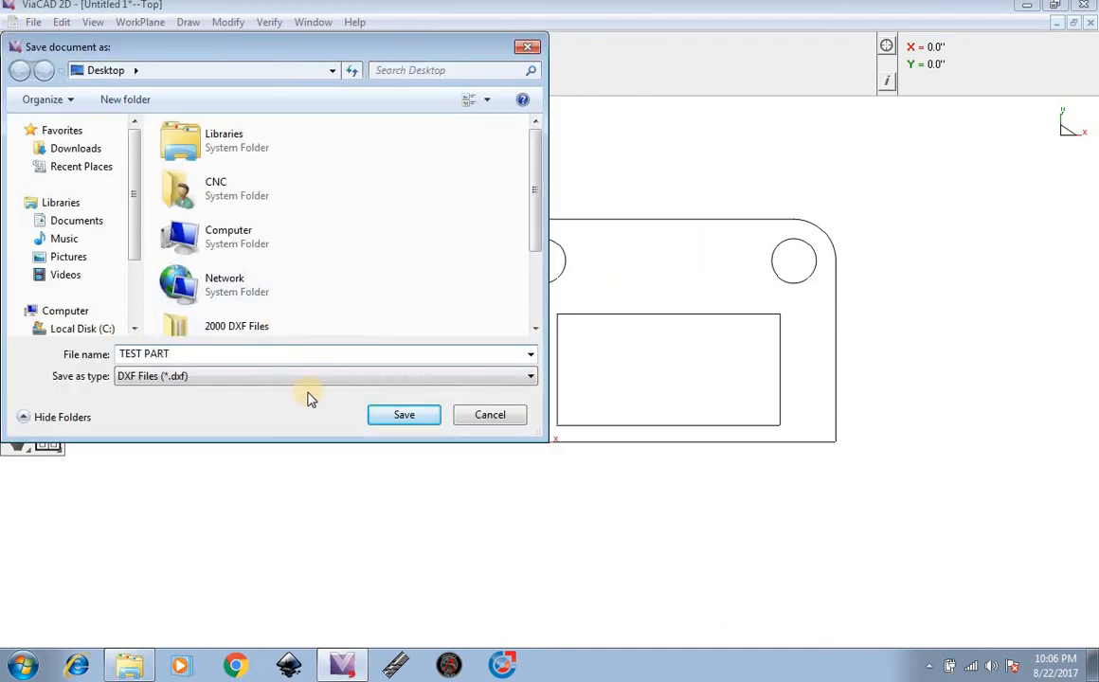
click(398, 416)
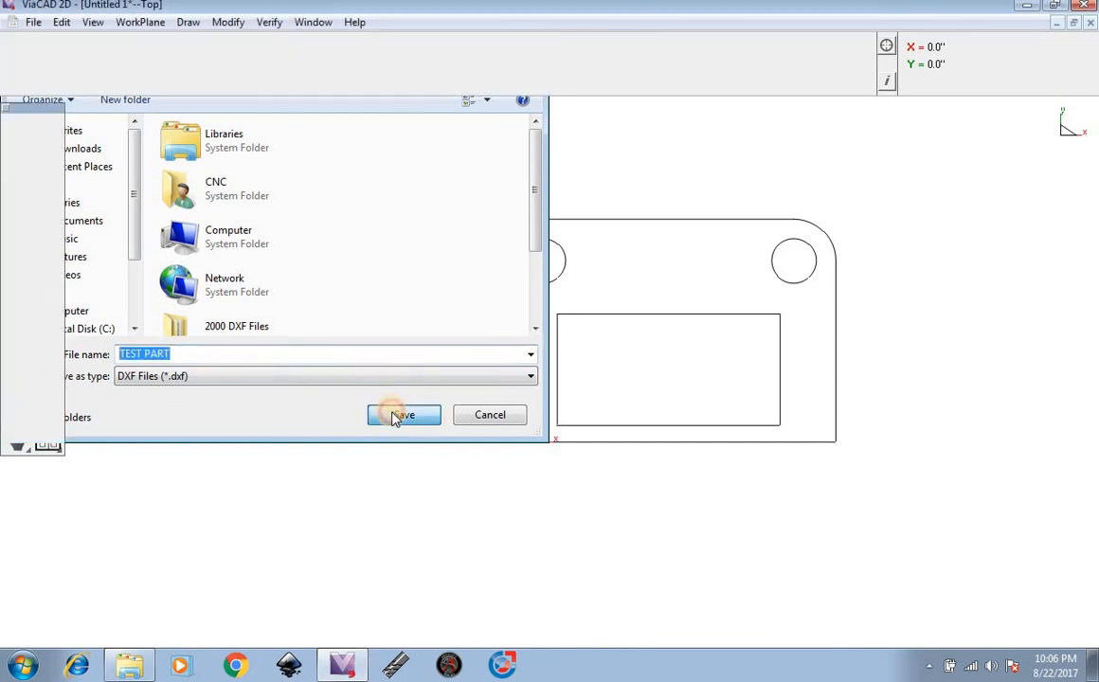